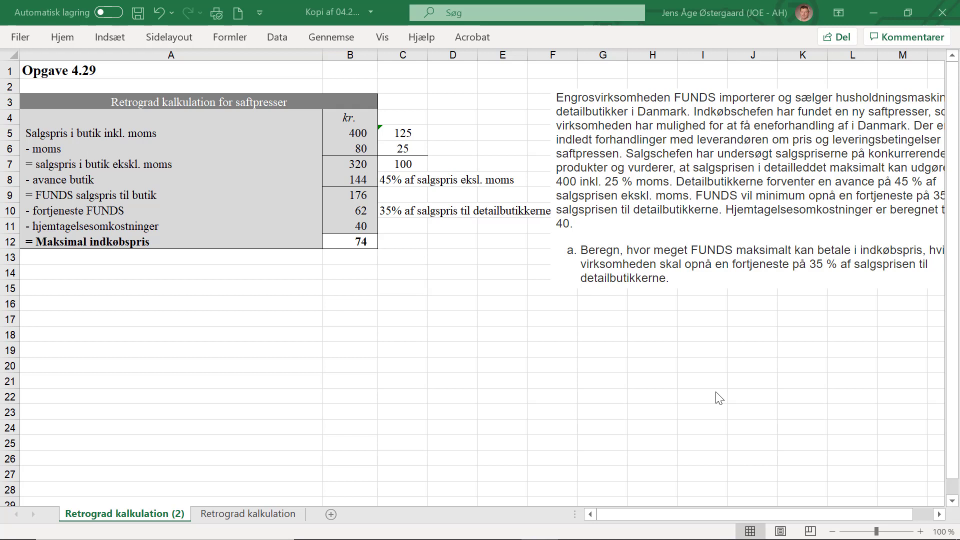
# - Examine the juicer's retrograde calculation in B5:B12, comparing the retail price including VAT, VAT, price excluding VAT and maximum purchase price
pyautogui.click(354, 132)
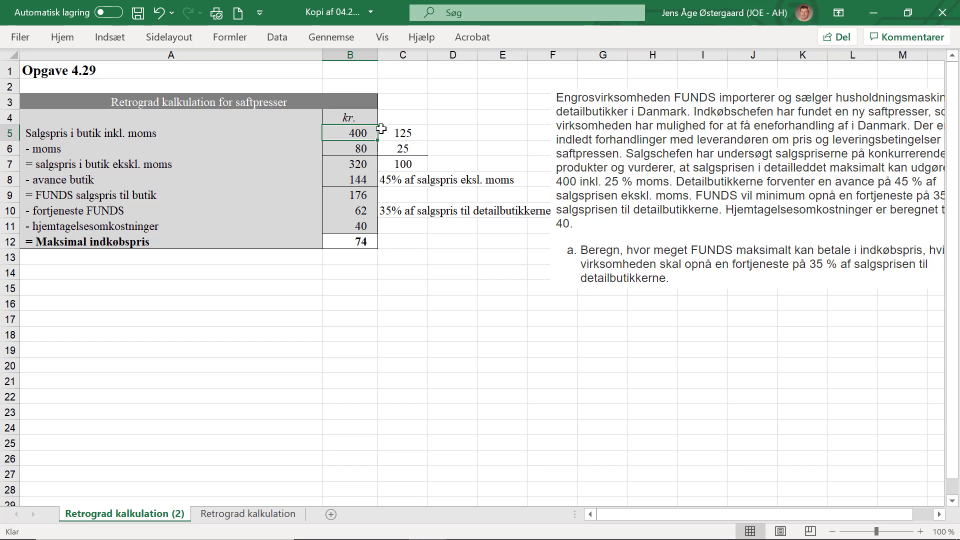
pyautogui.click(357, 244)
pyautogui.click(349, 133)
pyautogui.click(356, 240)
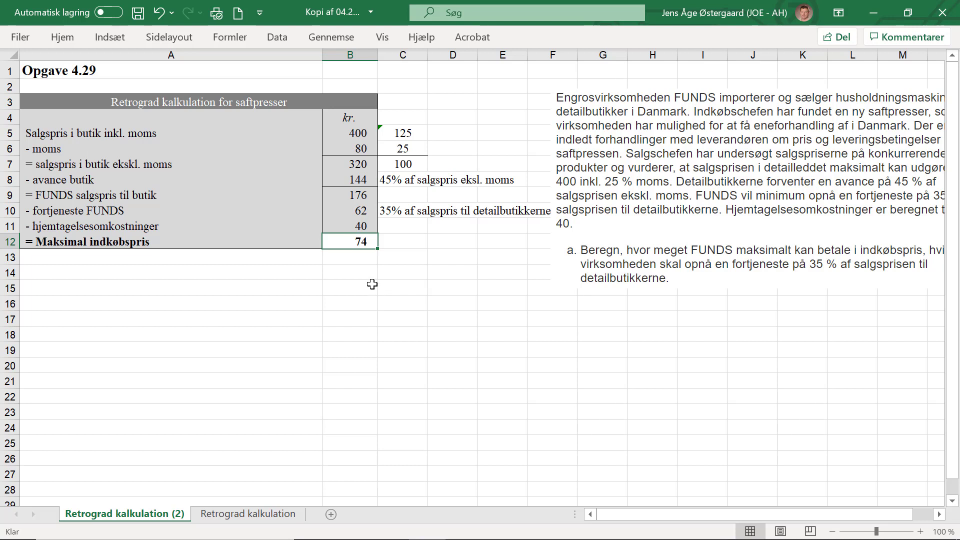
pyautogui.click(353, 131)
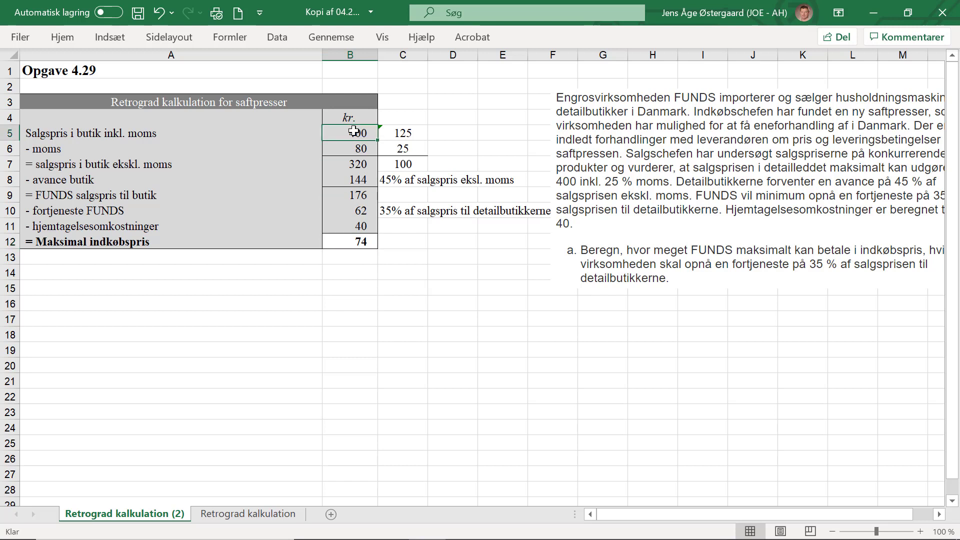
pyautogui.click(354, 243)
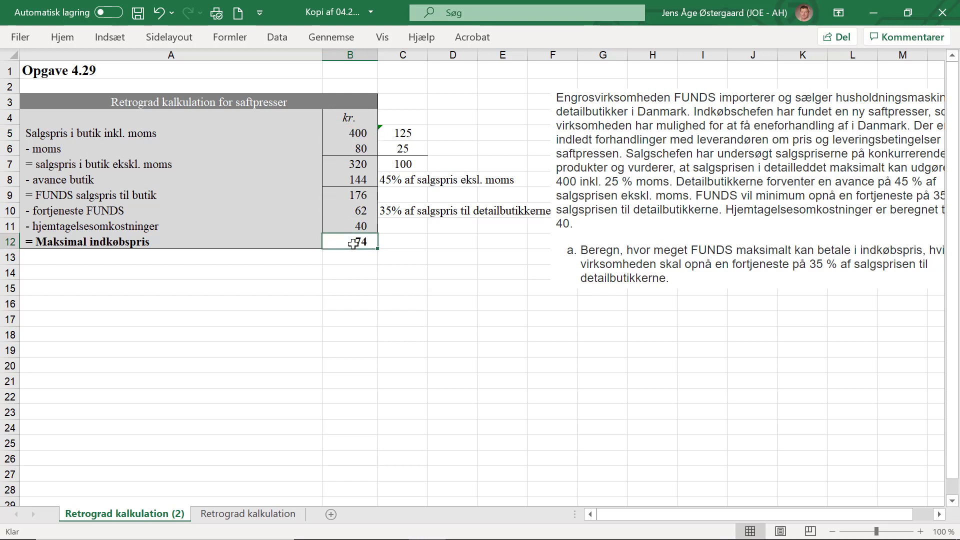
pyautogui.click(352, 132)
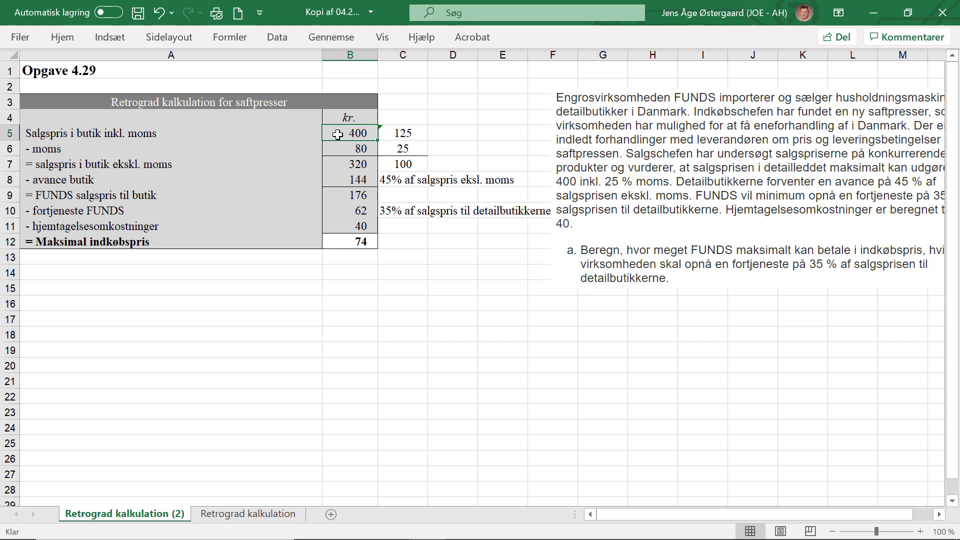
pyautogui.click(348, 149)
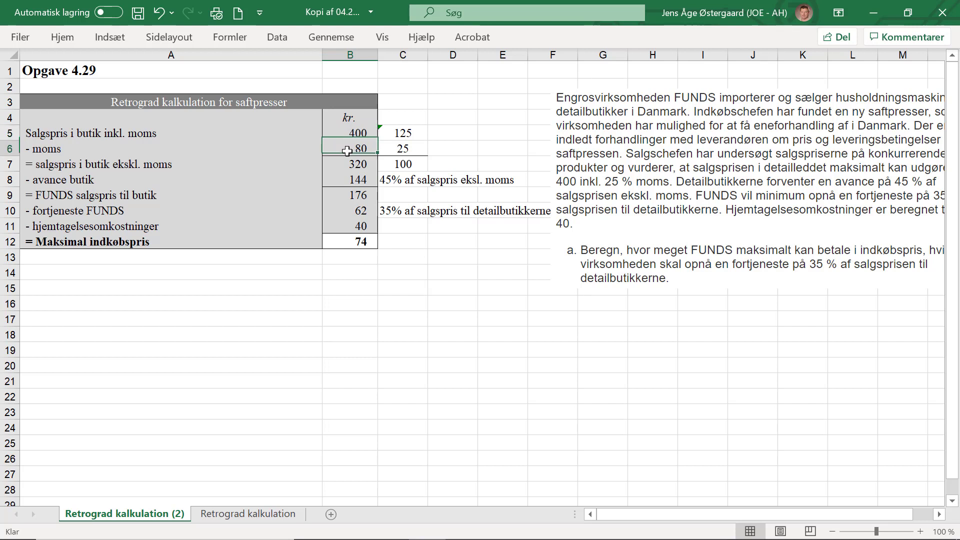
pyautogui.click(348, 164)
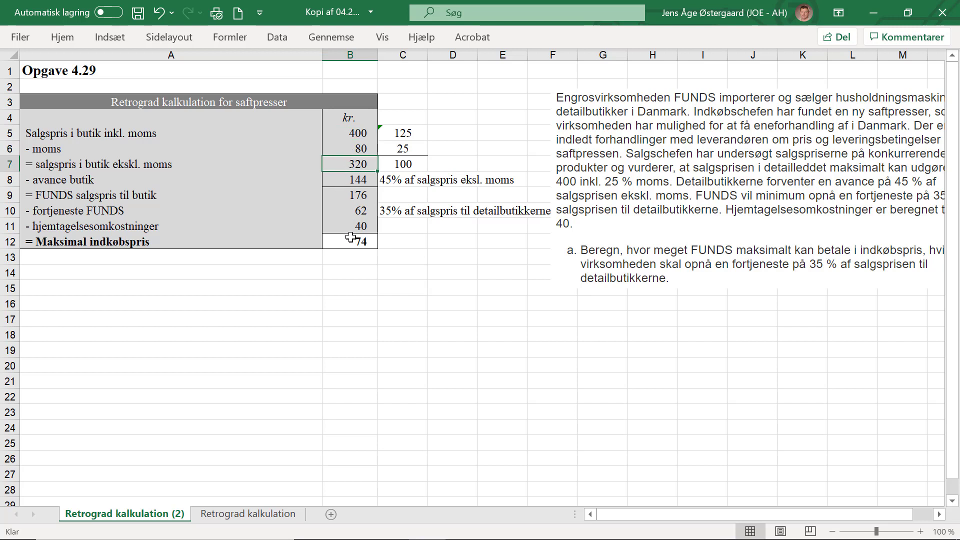
pyautogui.click(351, 134)
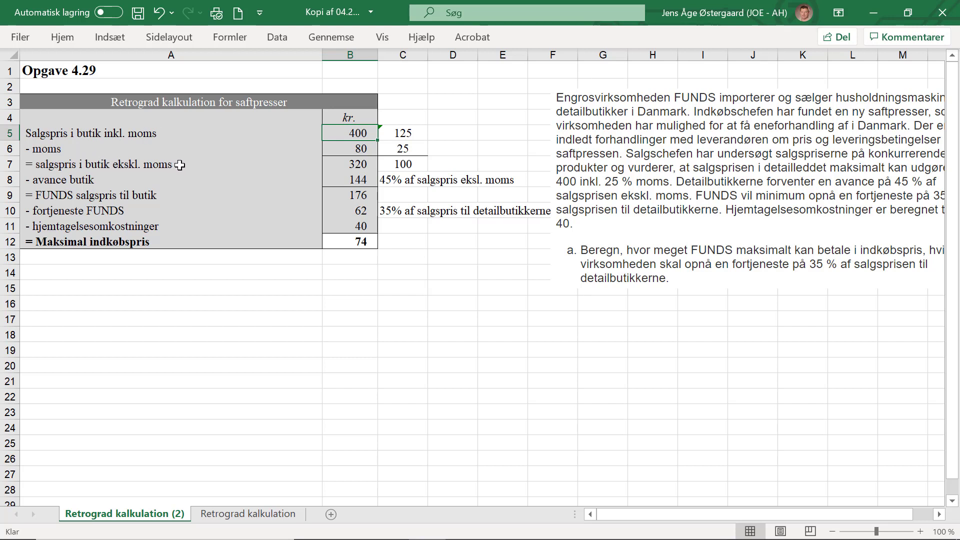
# - Examine the VAT index figures in C5:C7 and compare them with the corresponding kroner amounts in B5:B7
pyautogui.click(401, 137)
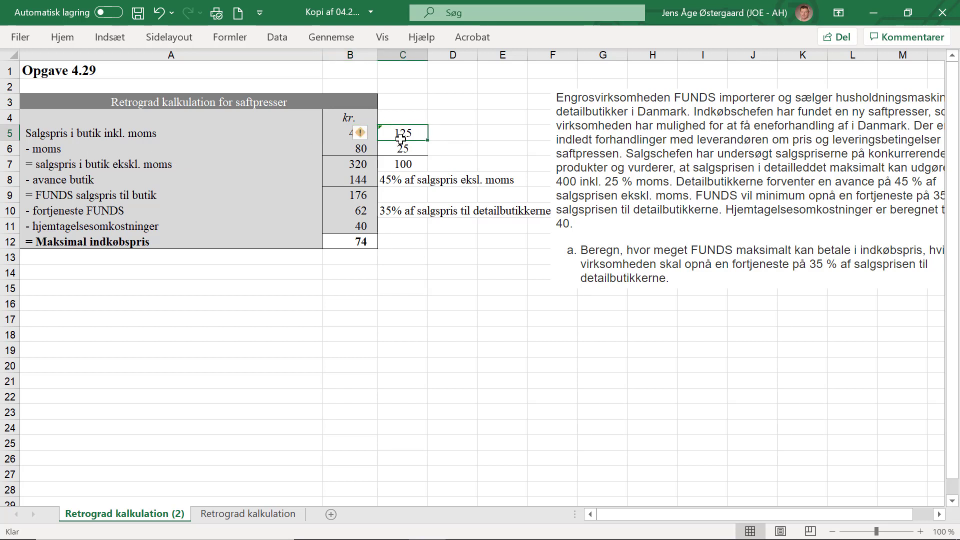
pyautogui.moveTo(401, 137); pyautogui.dragTo(403, 165)
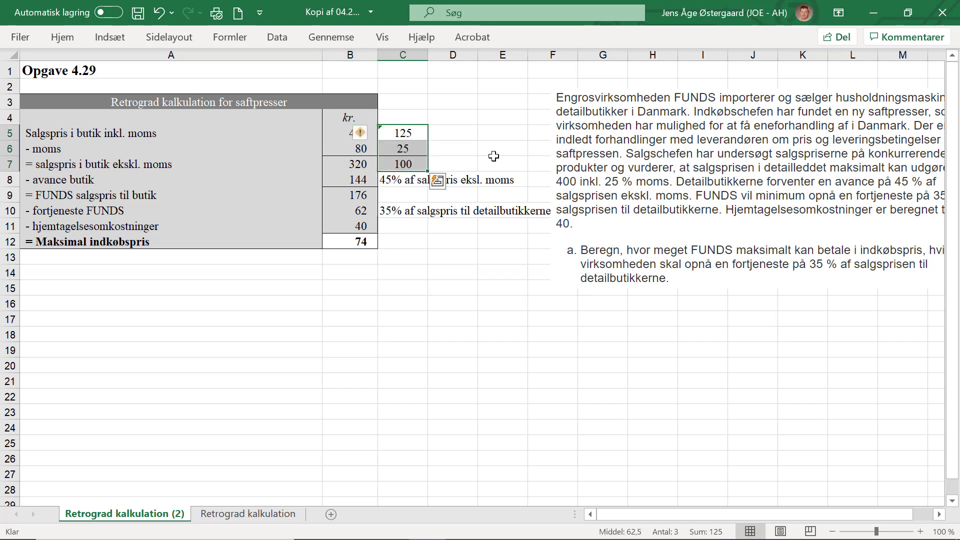
pyautogui.click(418, 165)
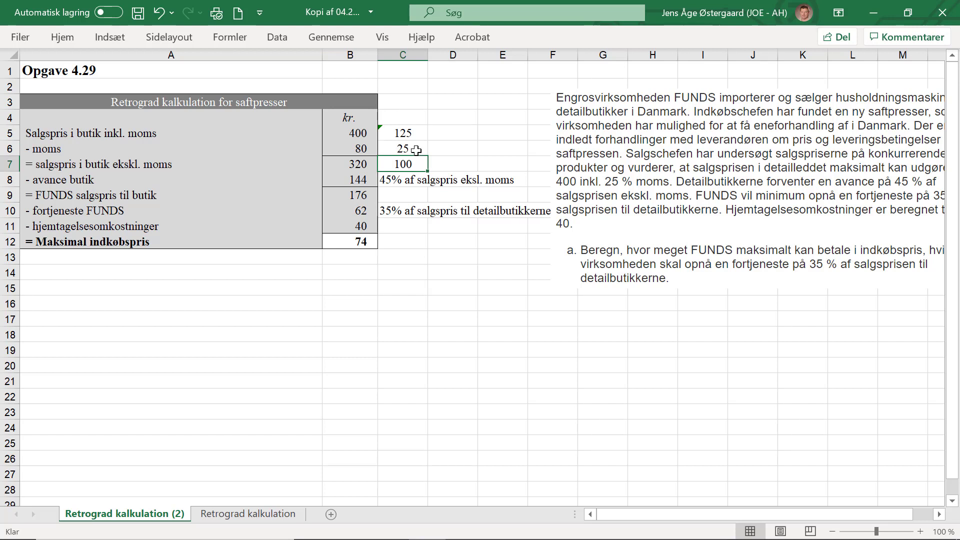
pyautogui.click(416, 149)
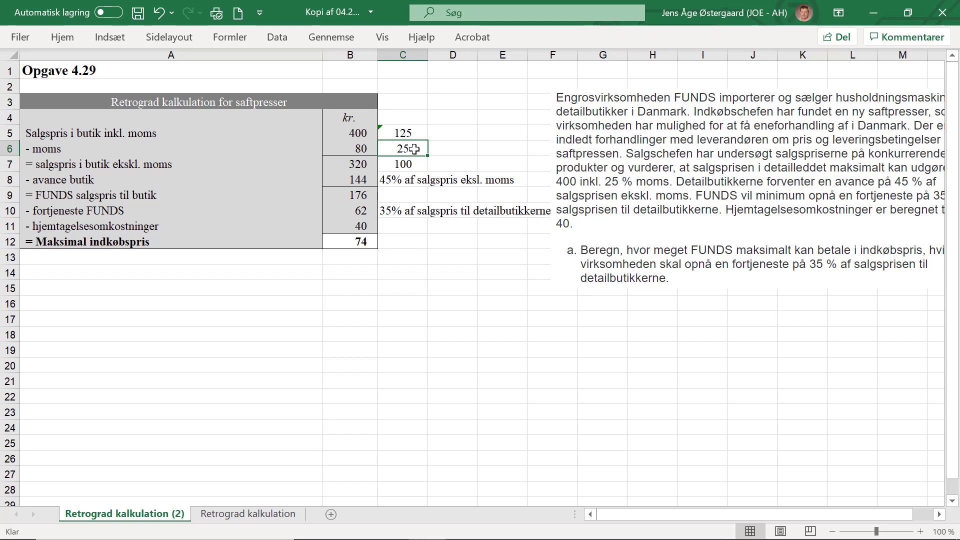
pyautogui.click(420, 132)
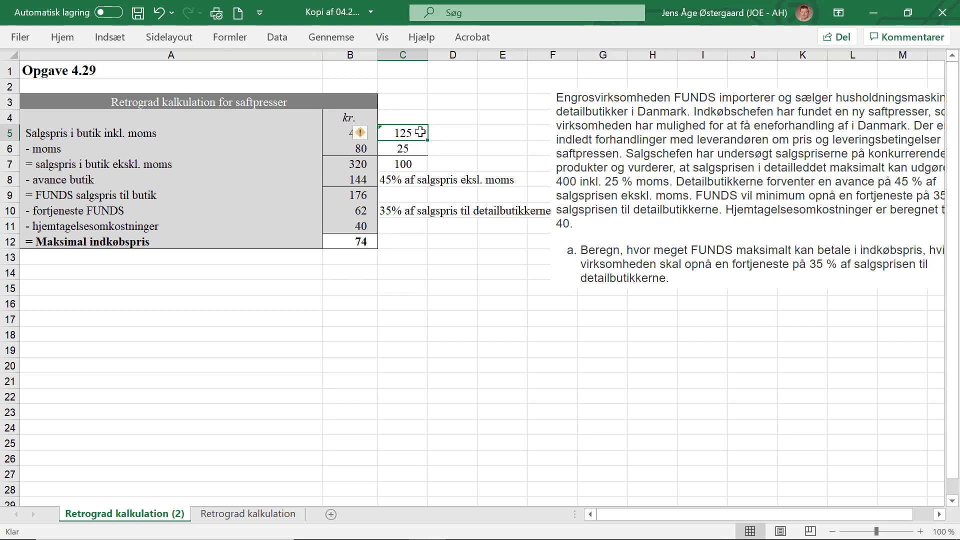
pyautogui.click(443, 134)
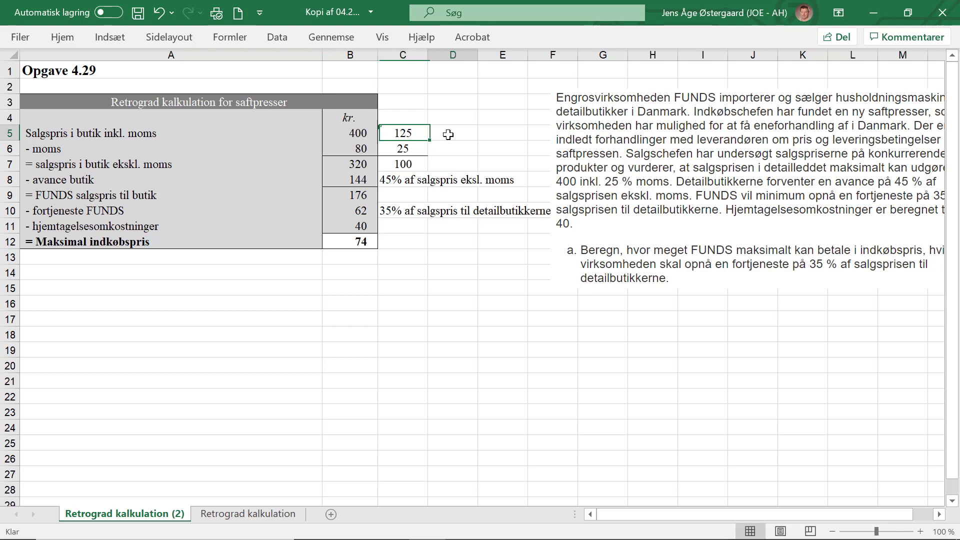
pyautogui.click(421, 136)
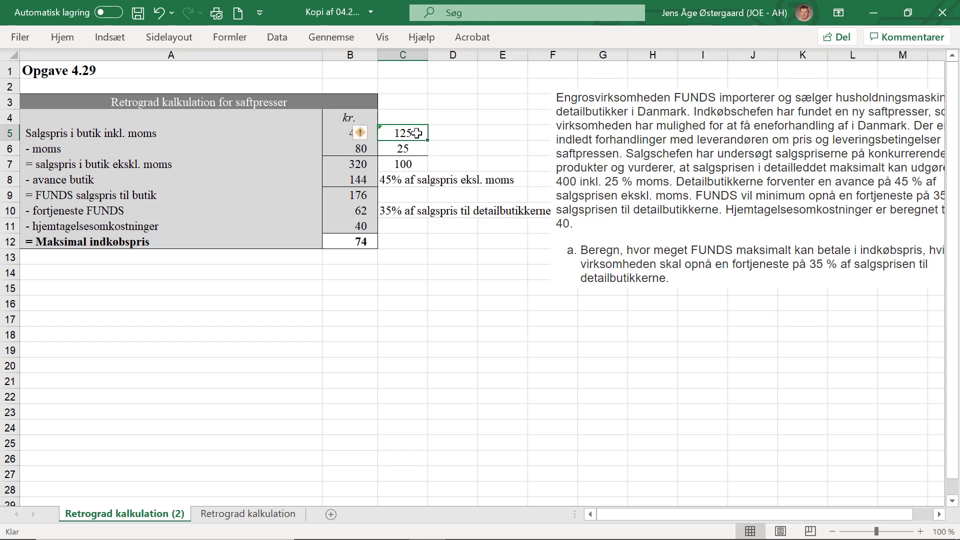
pyautogui.click(420, 148)
pyautogui.click(415, 164)
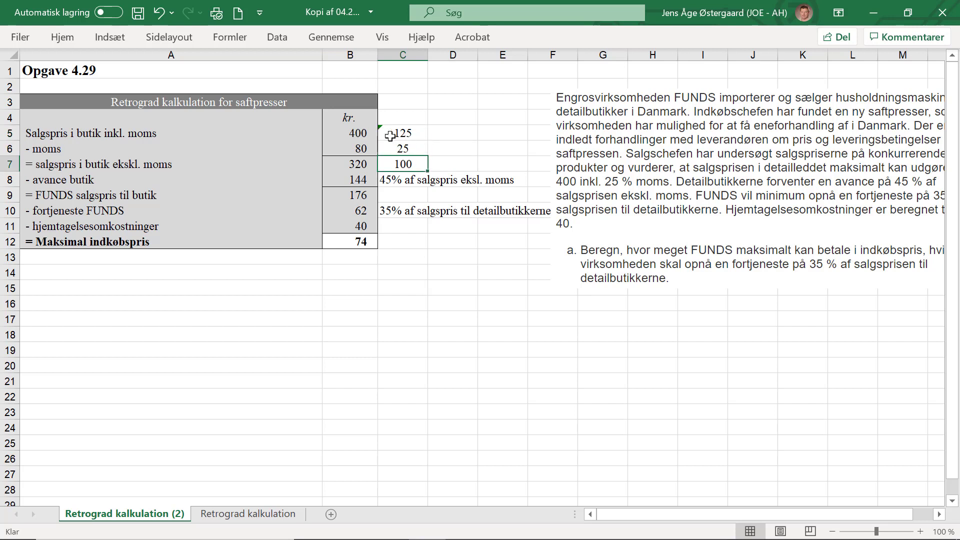
pyautogui.click(363, 133)
pyautogui.click(362, 148)
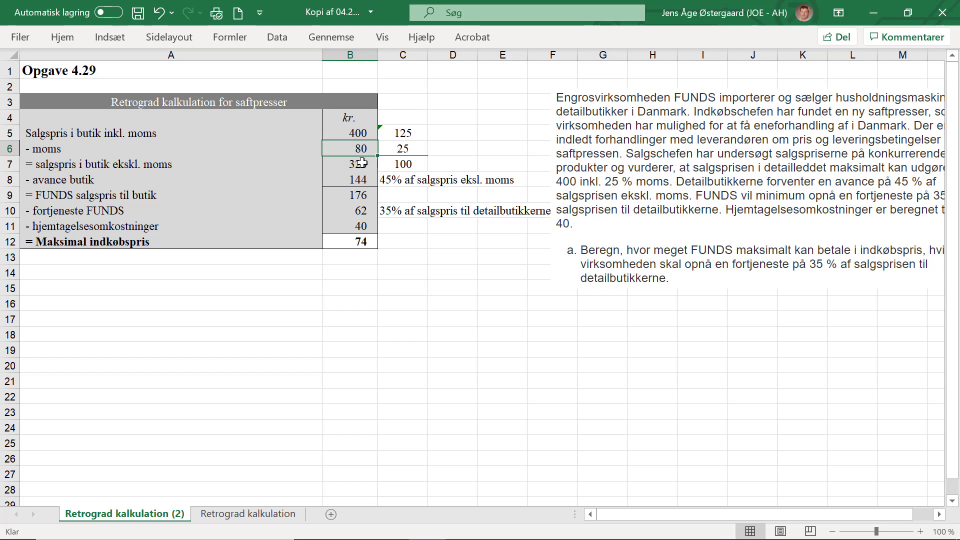
pyautogui.click(363, 163)
pyautogui.click(358, 133)
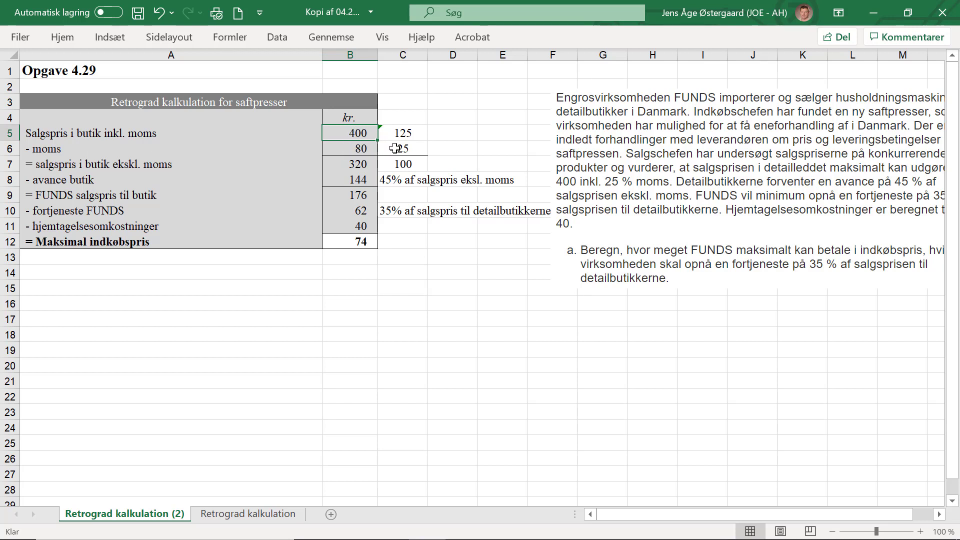
# - Calculate the VAT amount in B6 with the formula =(B5/C5)*25
pyautogui.click(353, 149)
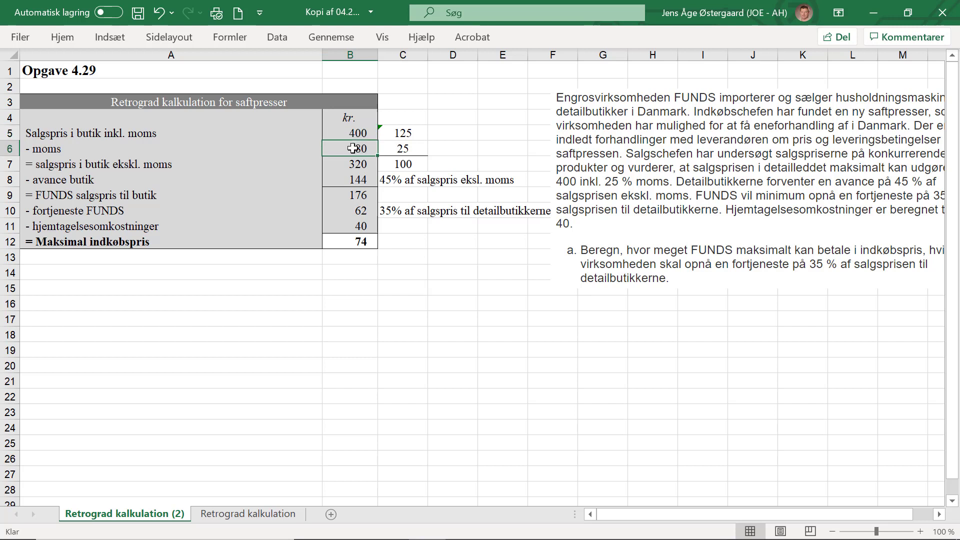
pyautogui.write('=')
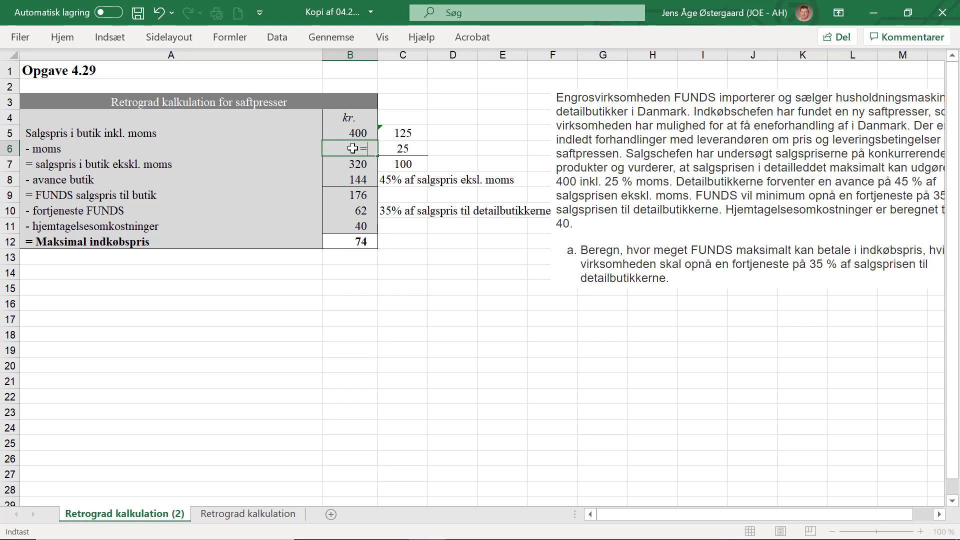
pyautogui.write('(')
pyautogui.click(358, 132)
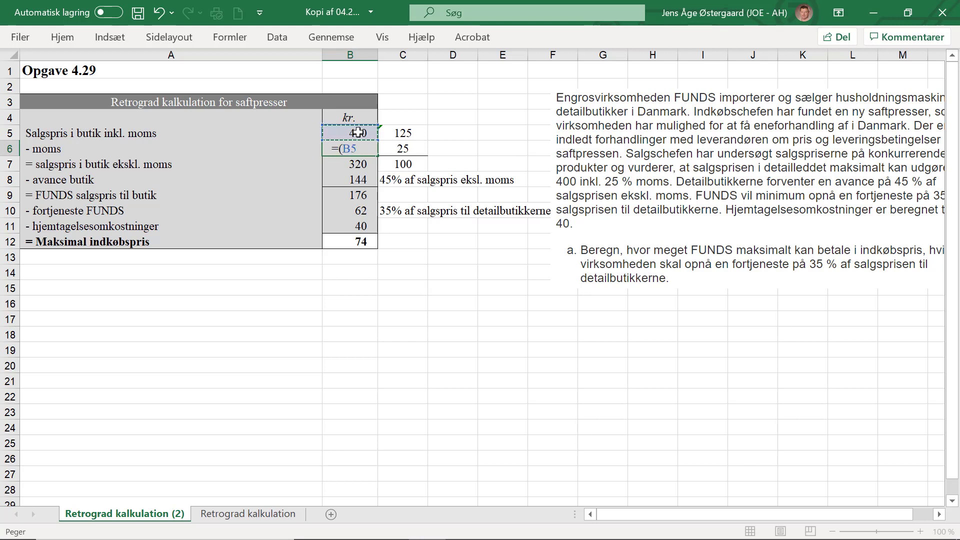
pyautogui.write('/')
pyautogui.click(402, 133)
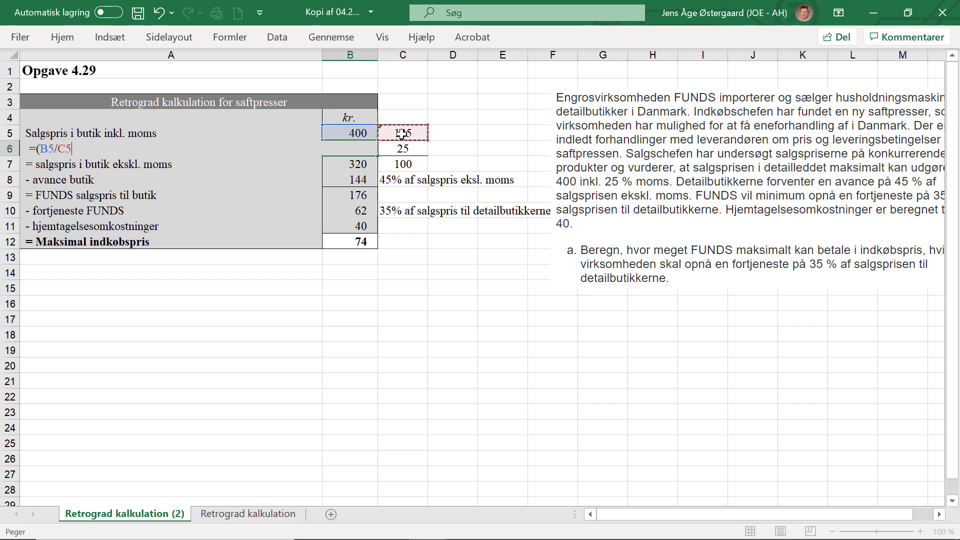
pyautogui.write(')*25')
pyautogui.press('Return')
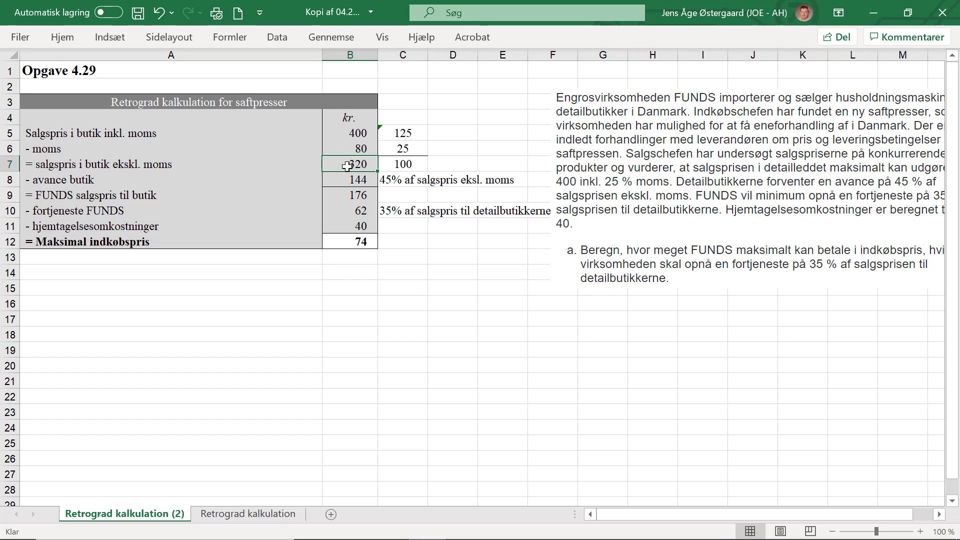
# - Calculate the retail price excluding VAT in B7 from the index with the formula =(B5/C5)*100
pyautogui.write('=')
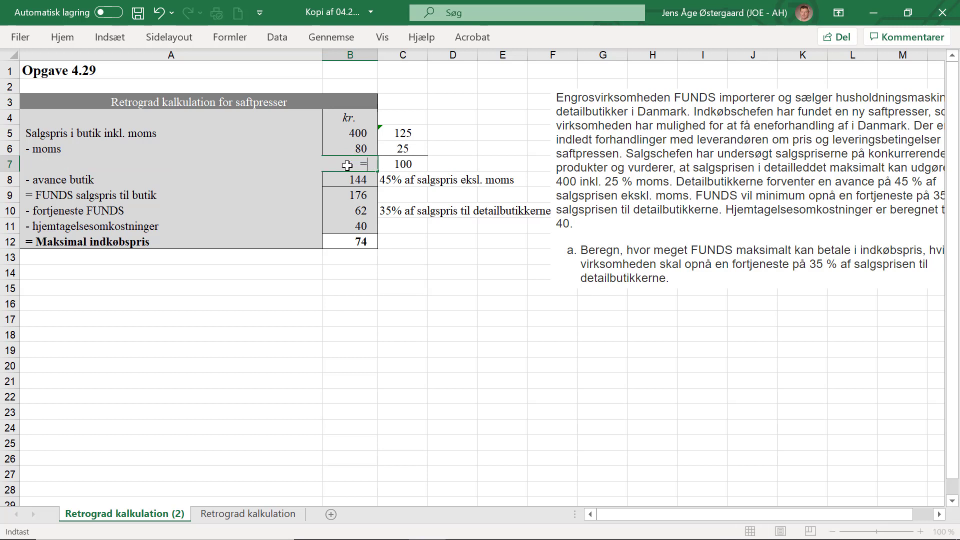
pyautogui.write('(')
pyautogui.click(352, 134)
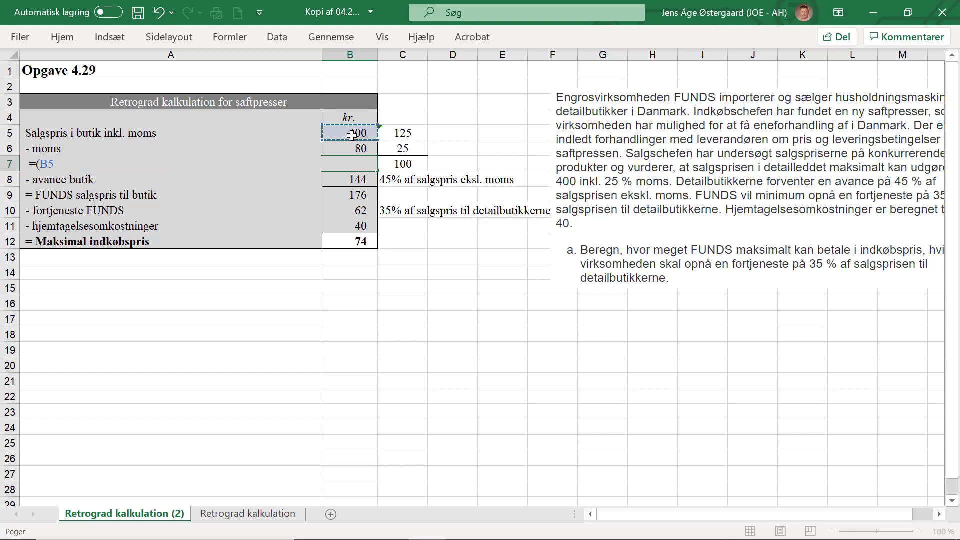
pyautogui.write('/')
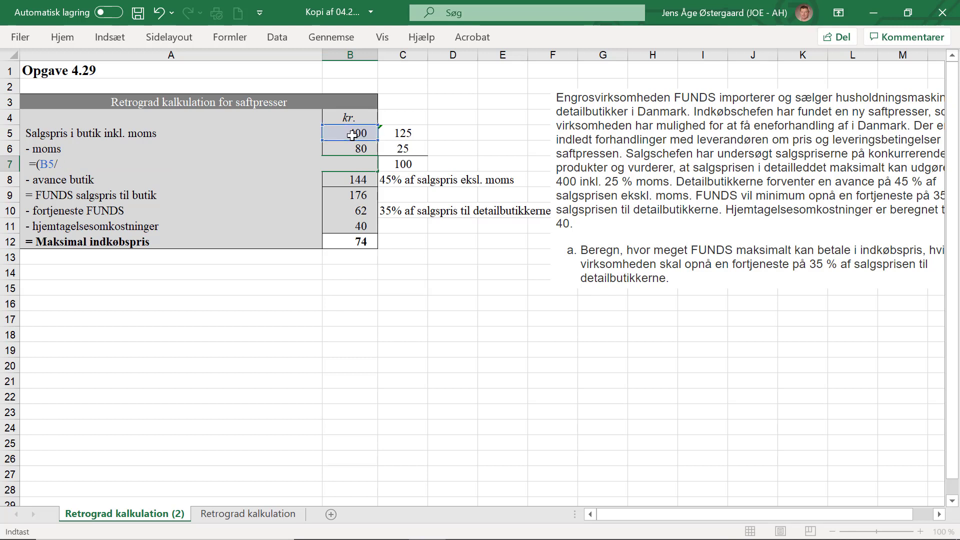
pyautogui.click(393, 133)
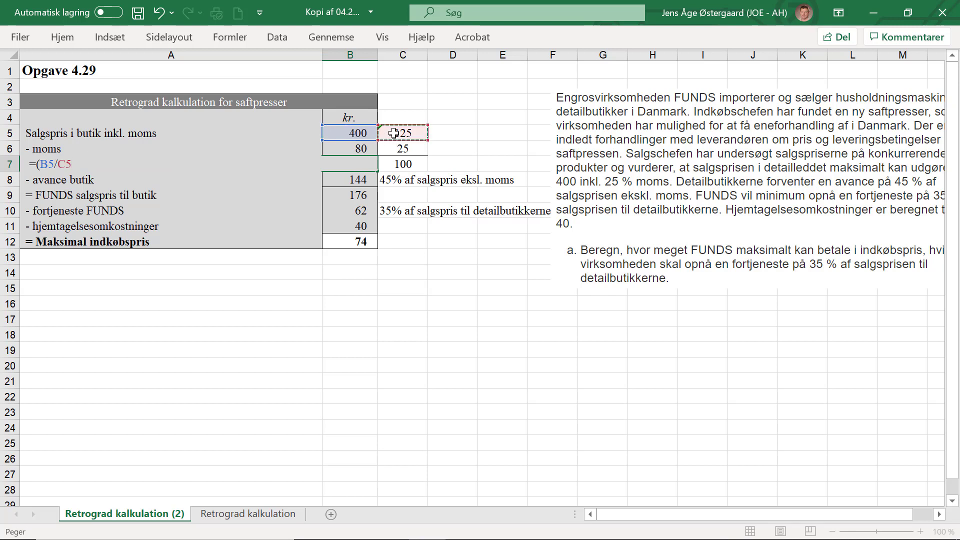
pyautogui.write(')*100')
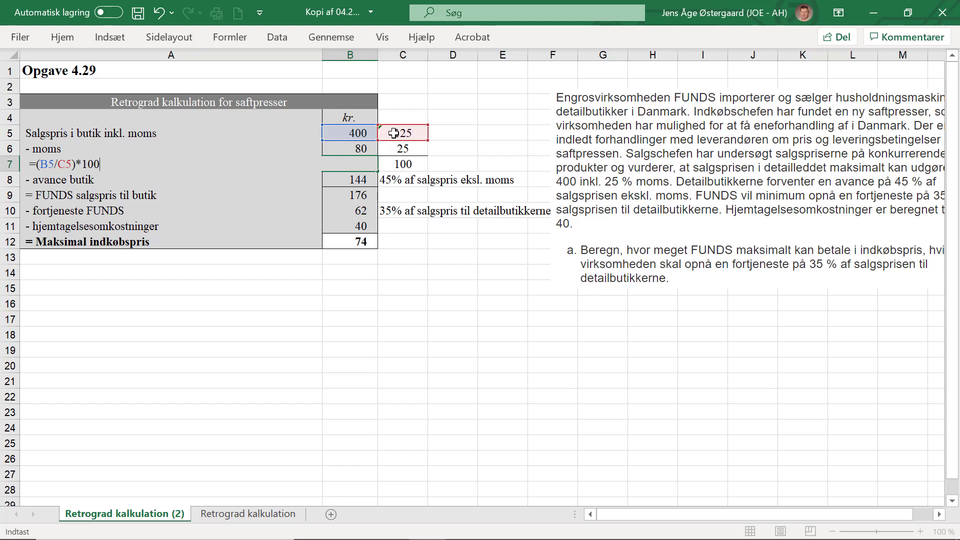
pyautogui.press('Return')
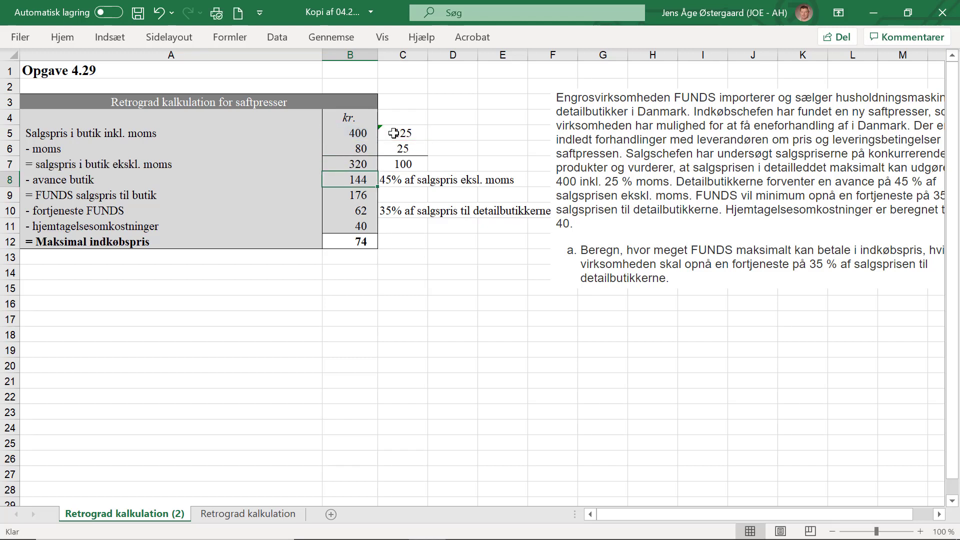
# - Replace the formula in B7 with =B5-B6, subtracting the VAT from the retail price including VAT
pyautogui.click(359, 165)
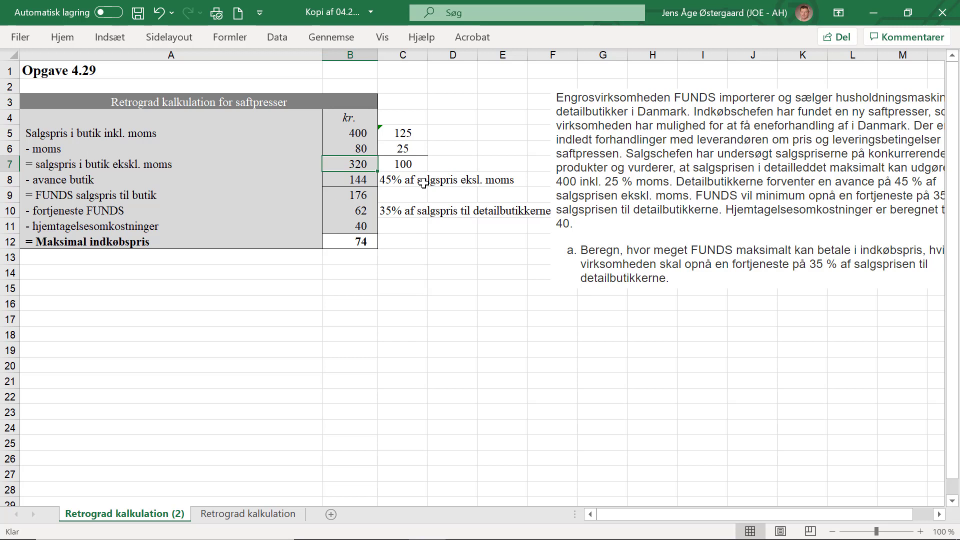
pyautogui.write('=')
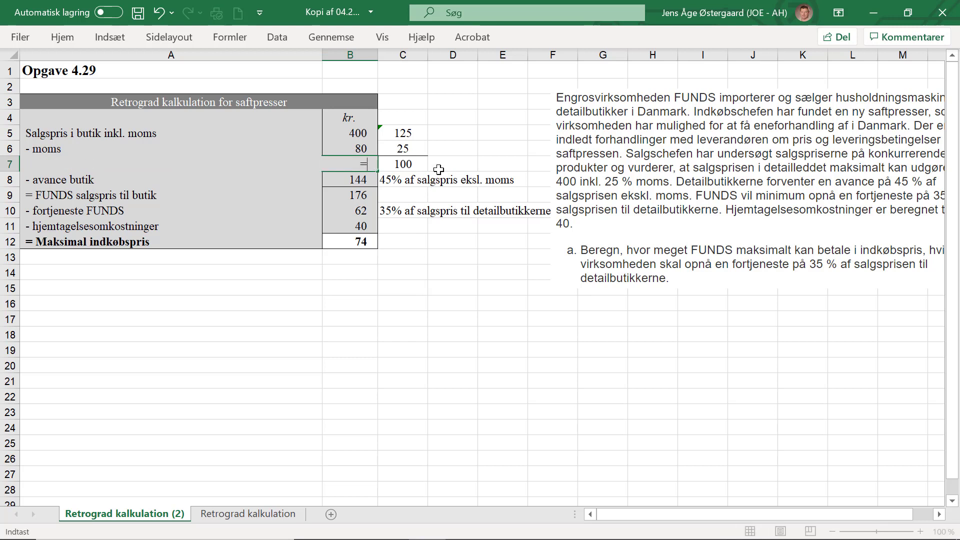
pyautogui.click(354, 132)
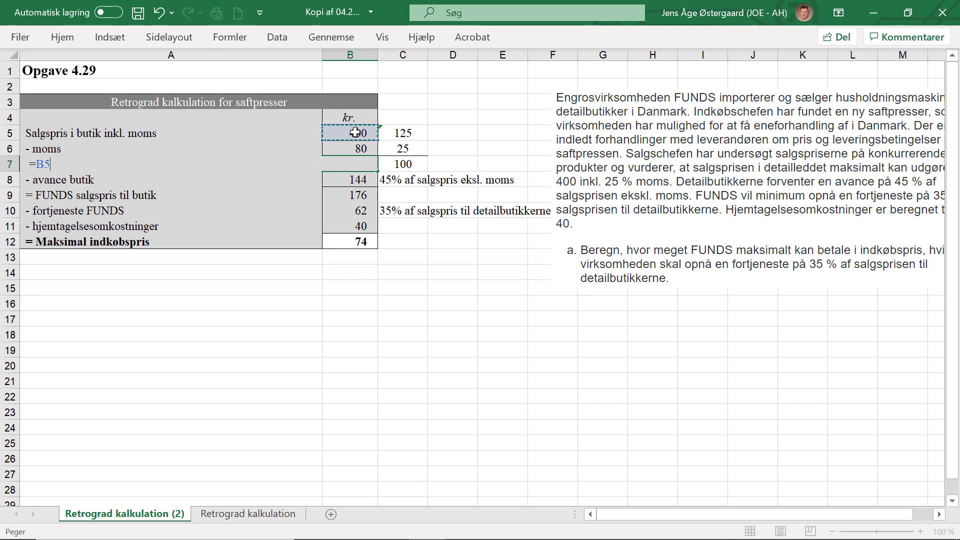
pyautogui.write('-')
pyautogui.click(363, 145)
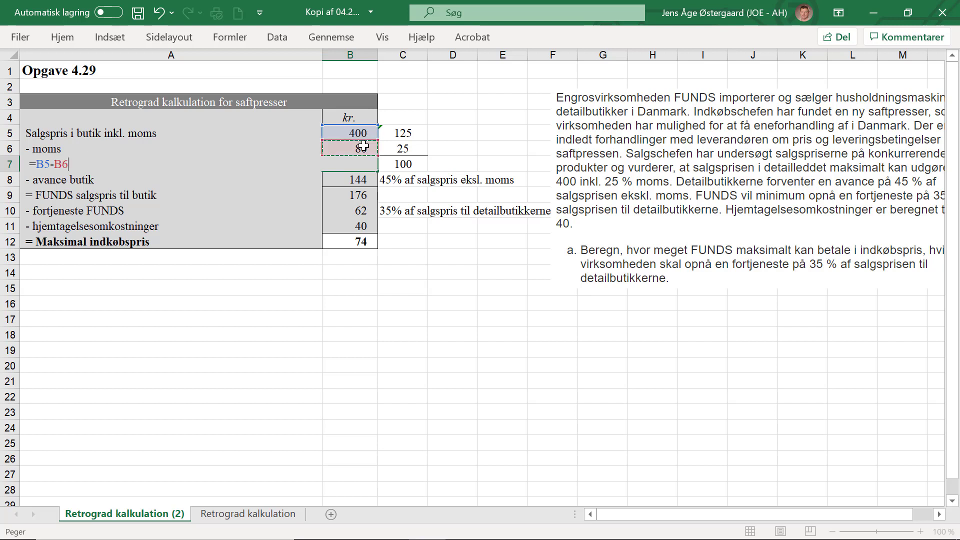
pyautogui.press('Return')
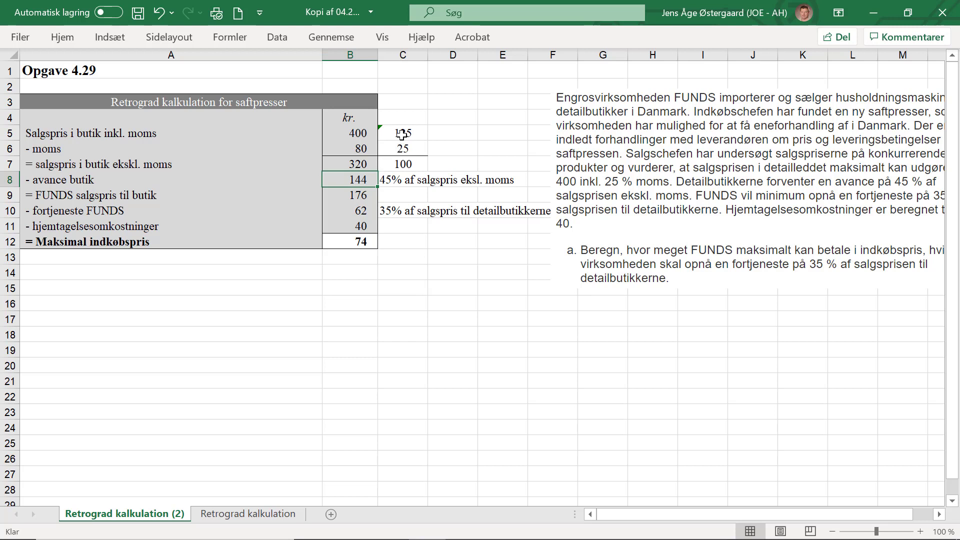
pyautogui.click(421, 164)
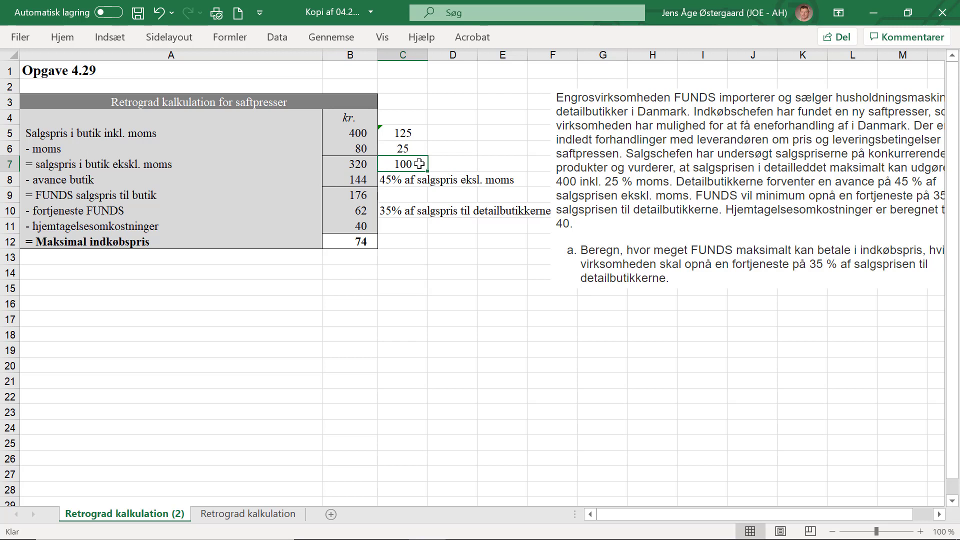
# - Examine the VAT index figures in C5:C7 and the completed calculation from the shop's margin in B8 down to the maximum purchase price in B12
pyautogui.click(412, 149)
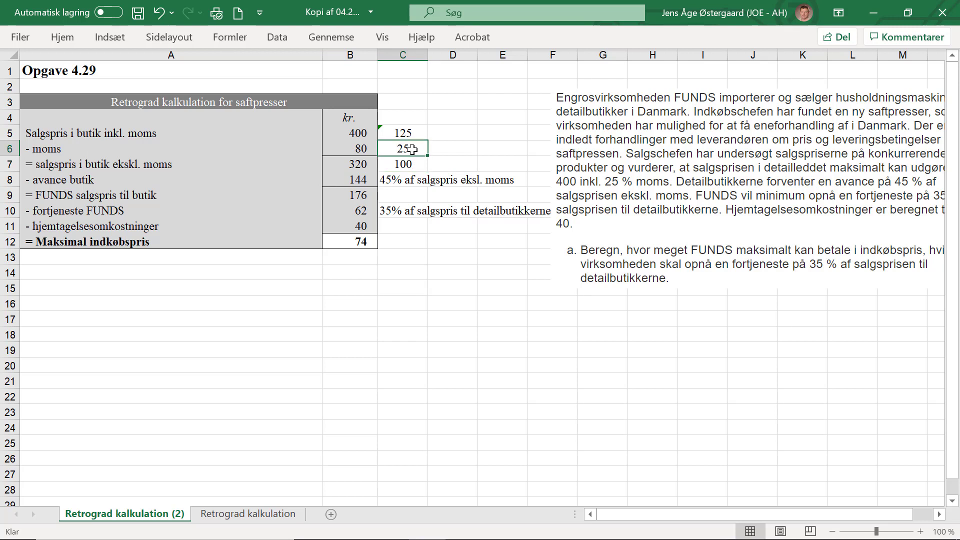
pyautogui.click(412, 134)
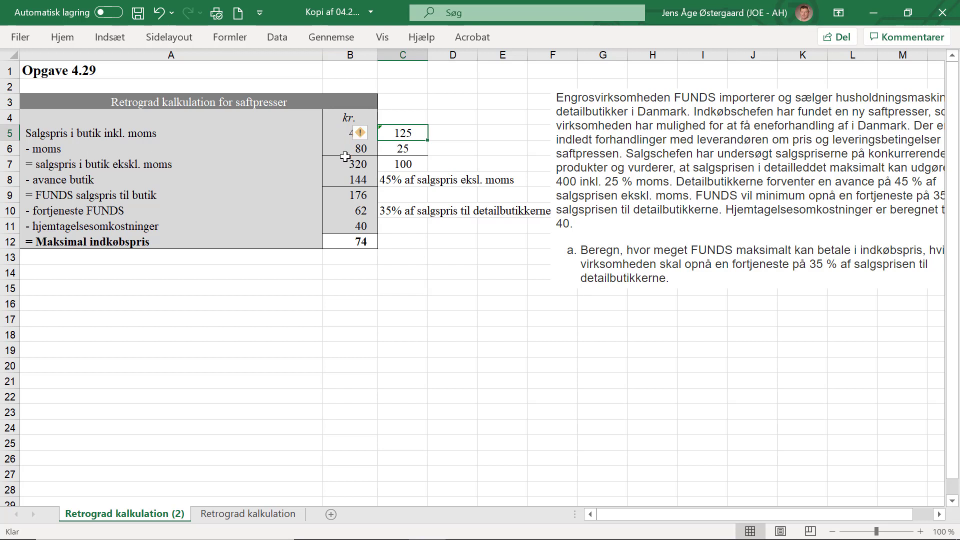
pyautogui.click(354, 179)
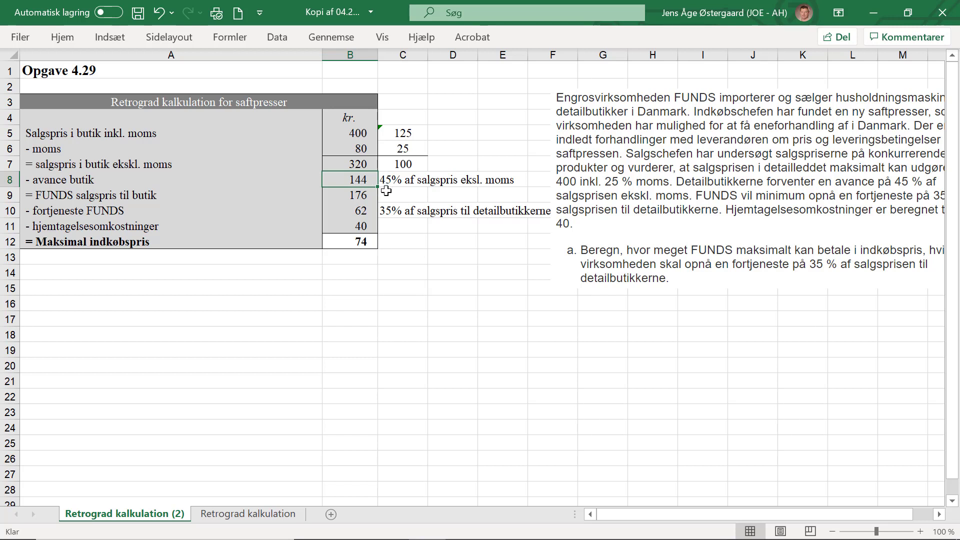
pyautogui.click(361, 196)
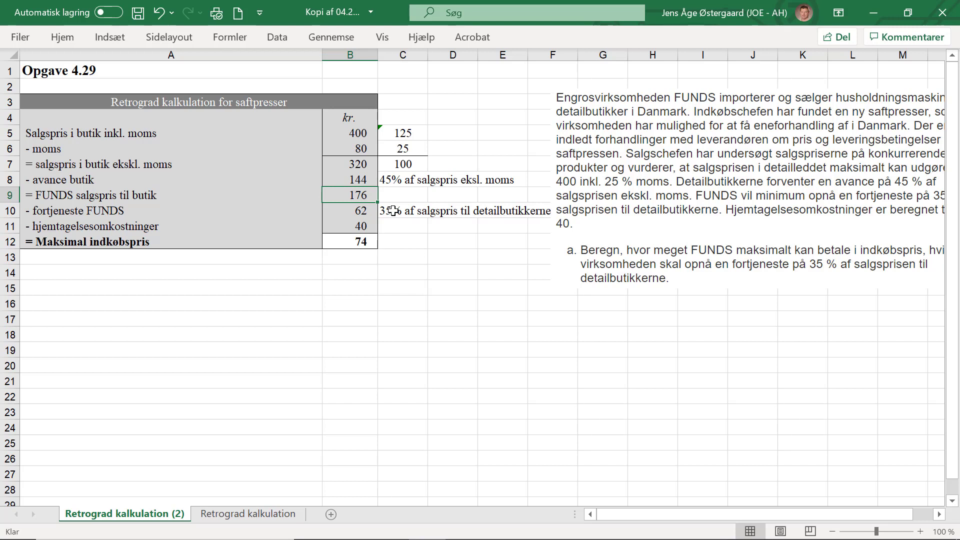
pyautogui.click(365, 210)
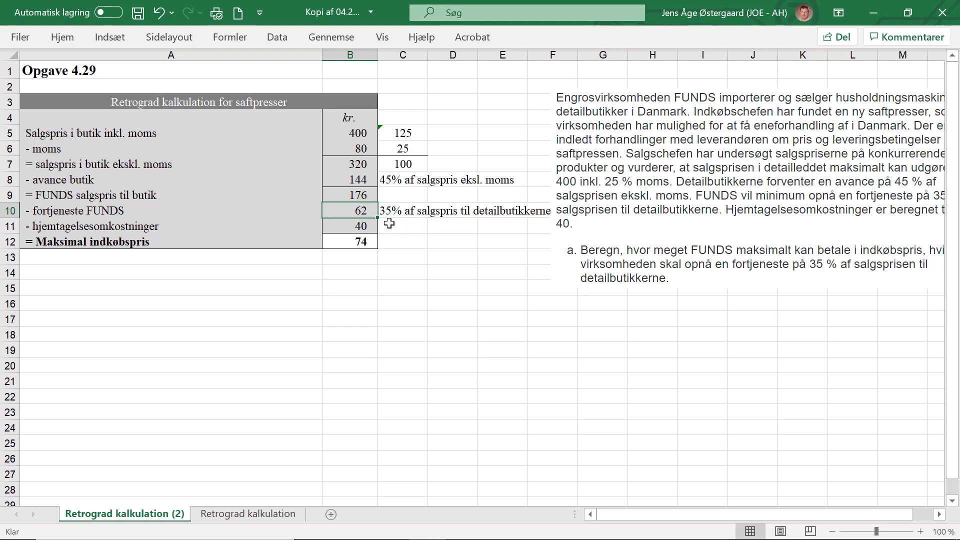
pyautogui.click(365, 195)
pyautogui.click(363, 210)
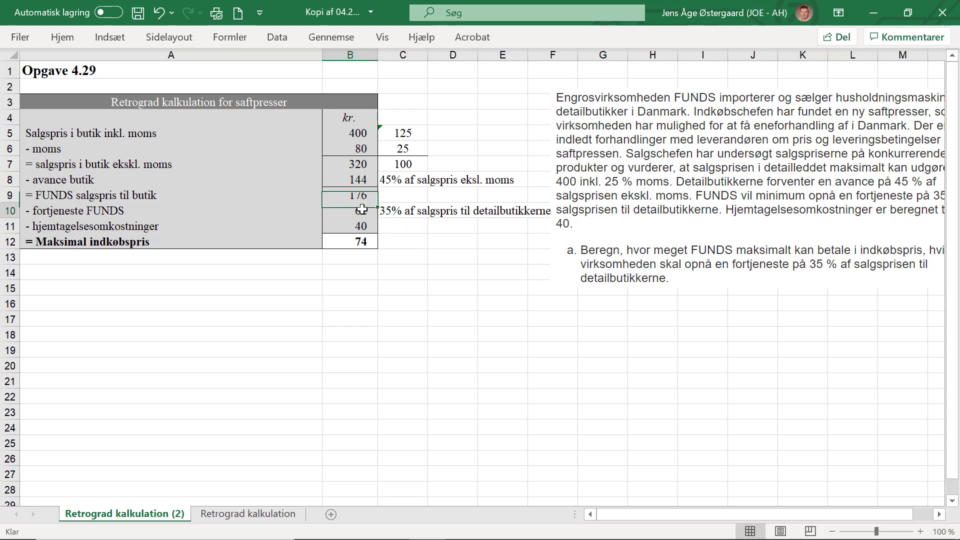
pyautogui.click(360, 225)
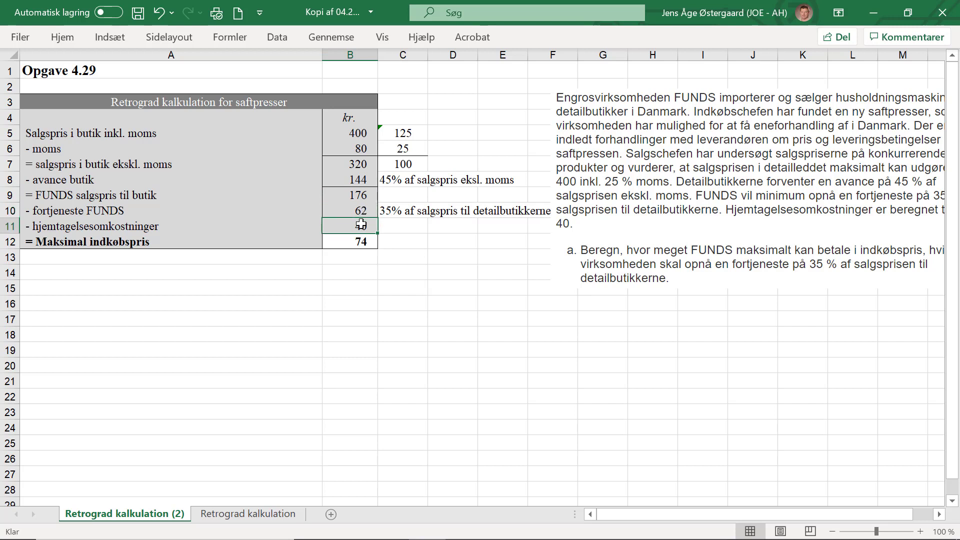
pyautogui.click(369, 195)
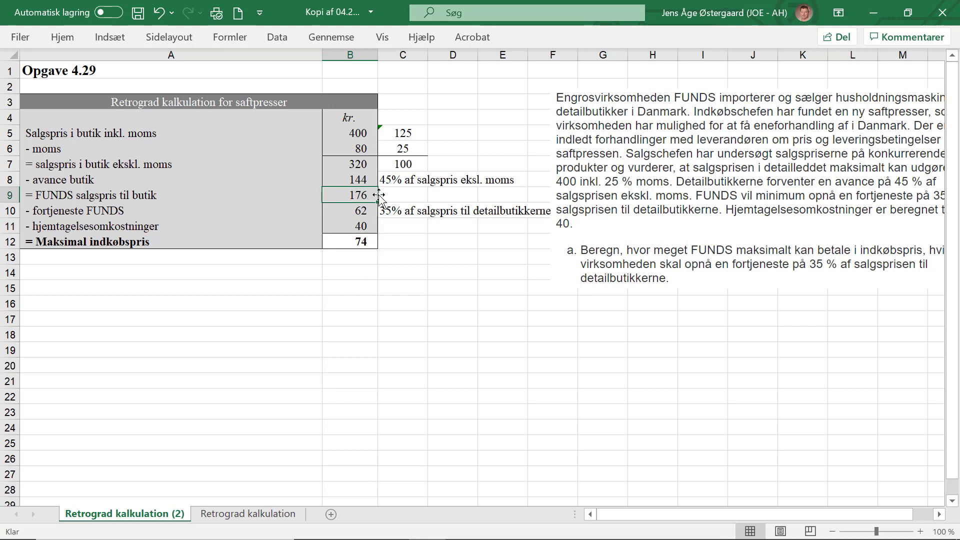
pyautogui.click(368, 212)
pyautogui.click(368, 224)
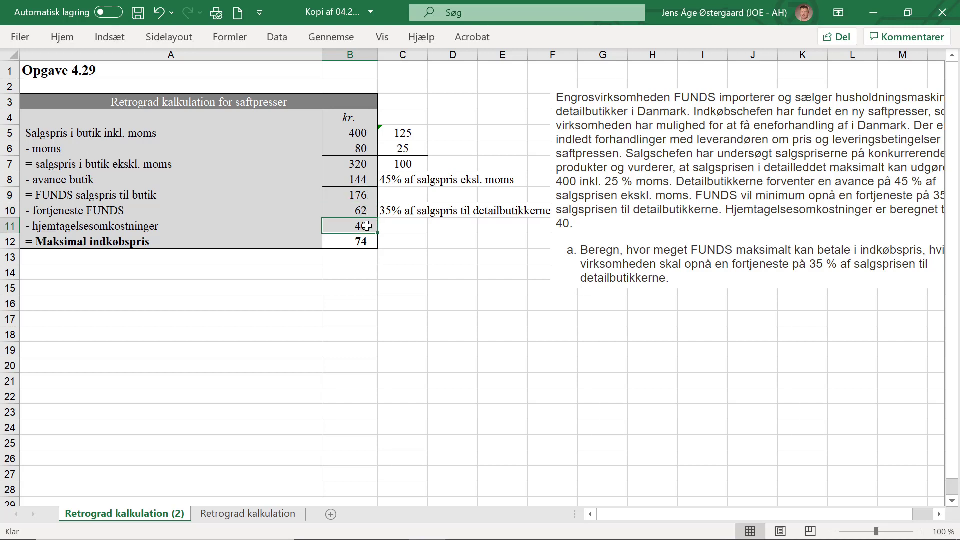
pyautogui.click(361, 241)
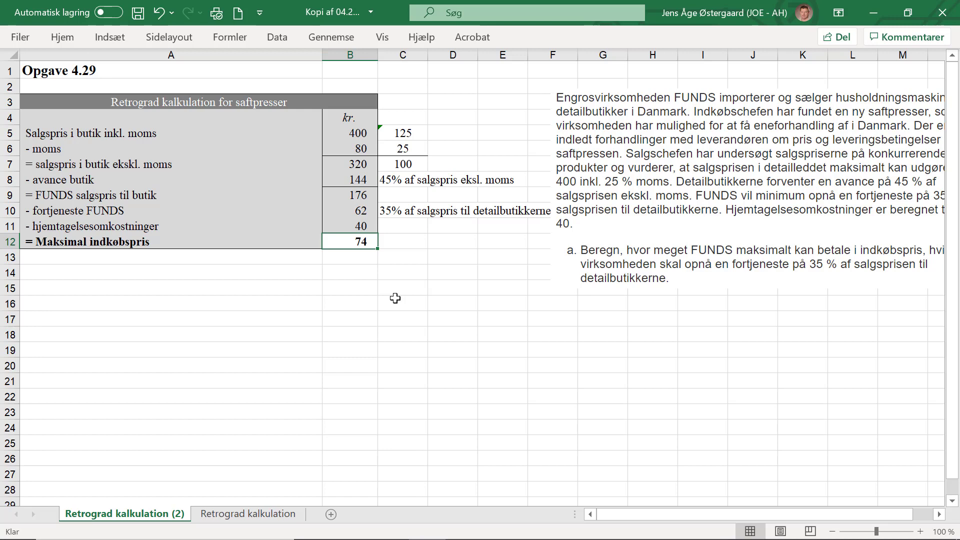
# - On the blank Retrograd kalkulation sheet, enter 400 in B5 as the retail price including VAT
pyautogui.click(256, 513)
pyautogui.click(341, 135)
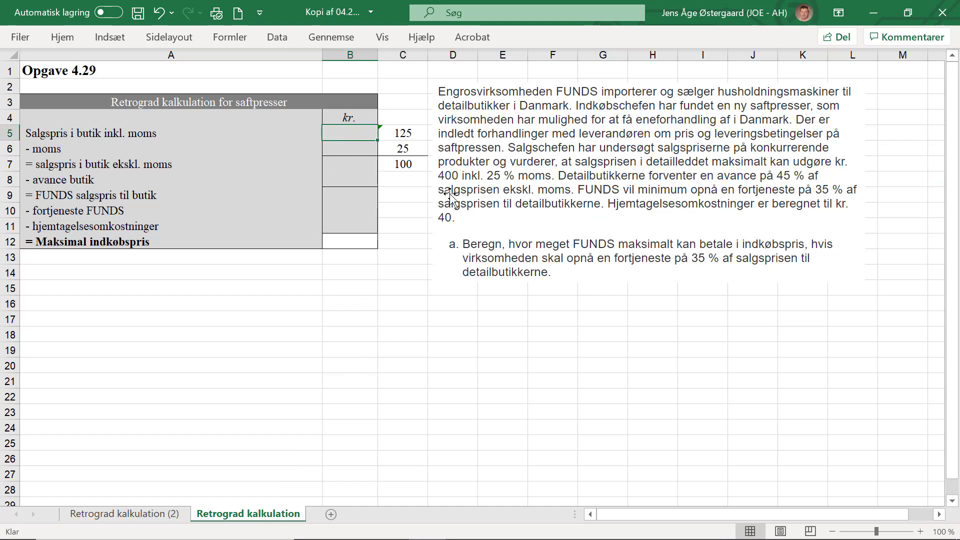
pyautogui.write('40')
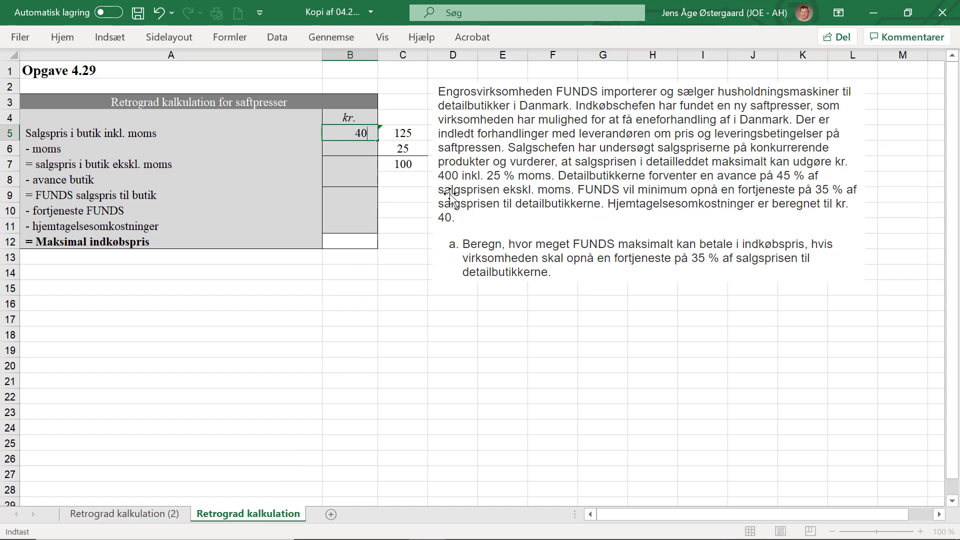
pyautogui.write('0')
pyautogui.press('Return')
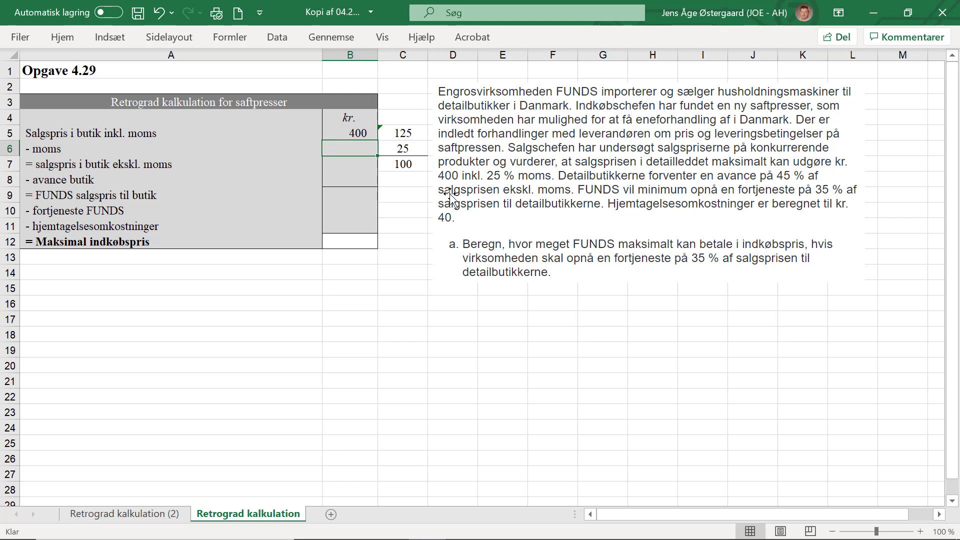
# - Calculate the VAT amount in B6 of the Retrograd kalkulation sheet with the formula =(B5/C5)*25
pyautogui.write('=(')
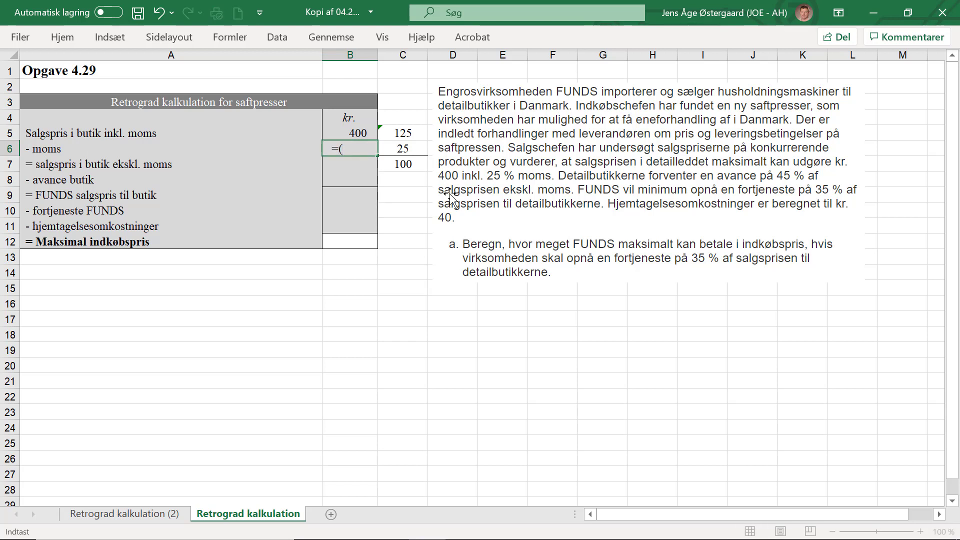
pyautogui.click(367, 133)
pyautogui.write('/')
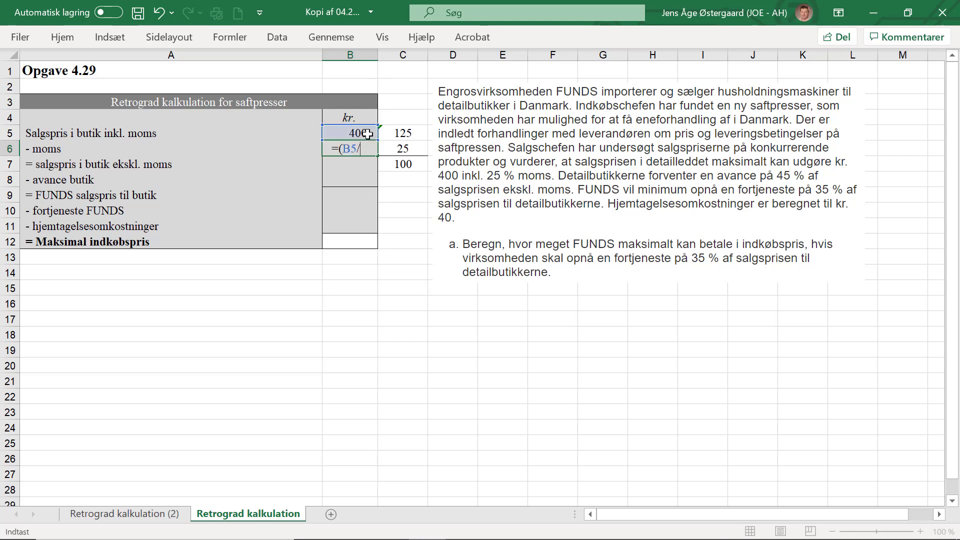
pyautogui.click(403, 134)
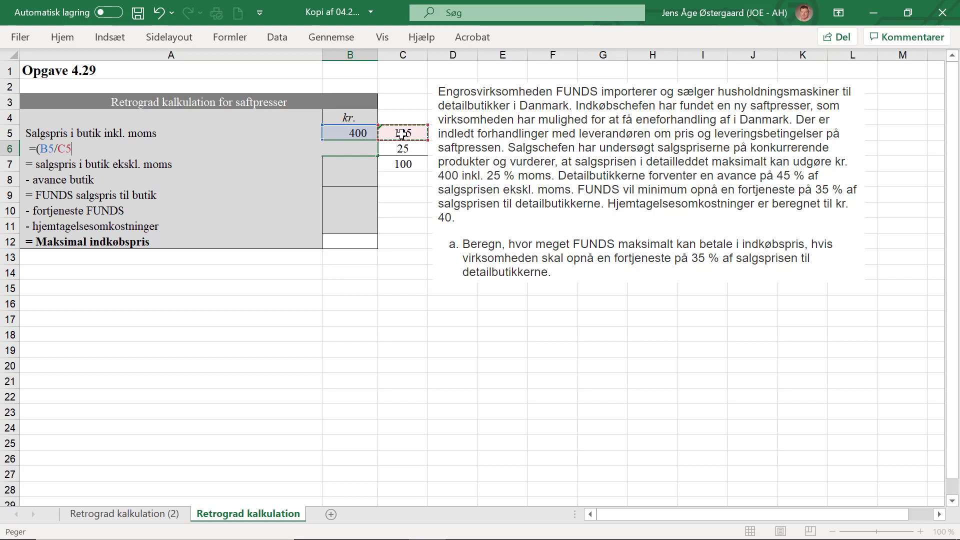
pyautogui.write(')*')
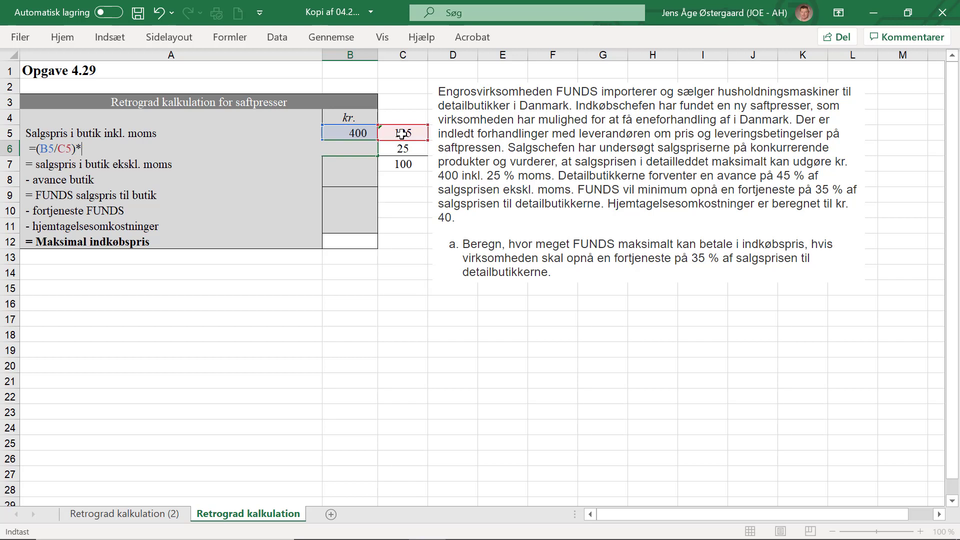
pyautogui.write('25')
pyautogui.press('Return')
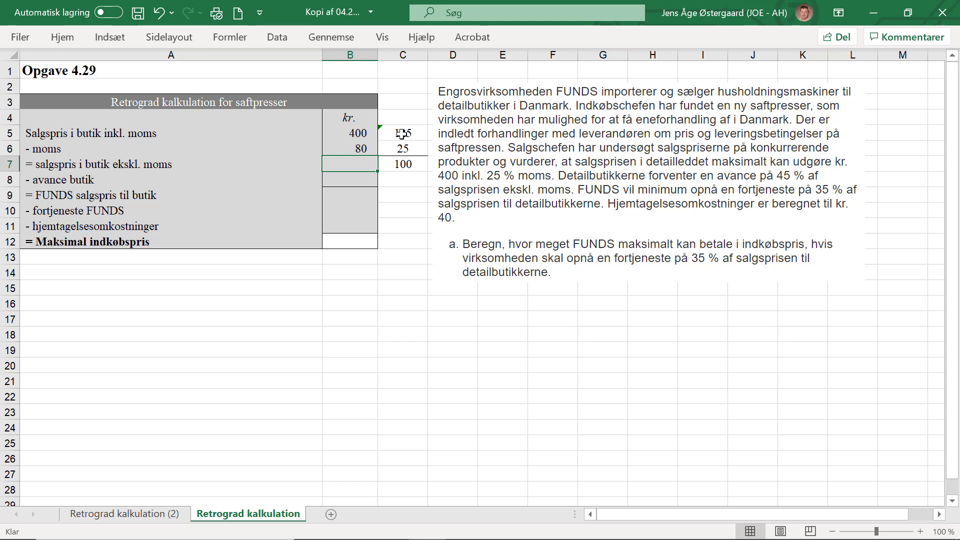
# - Calculate the retail price excluding VAT in B7 with the formula =B5-B6
pyautogui.write('=')
pyautogui.click(359, 133)
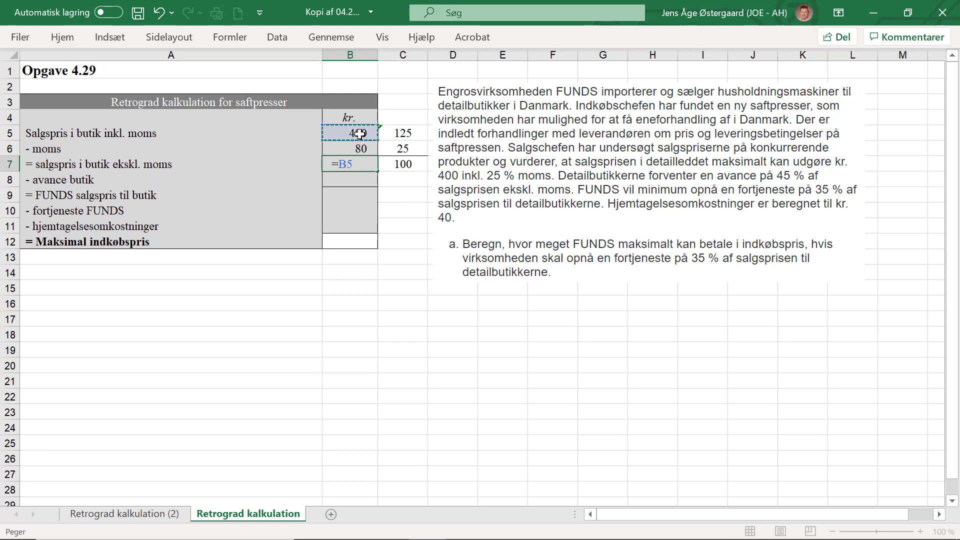
pyautogui.write('-')
pyautogui.click(357, 148)
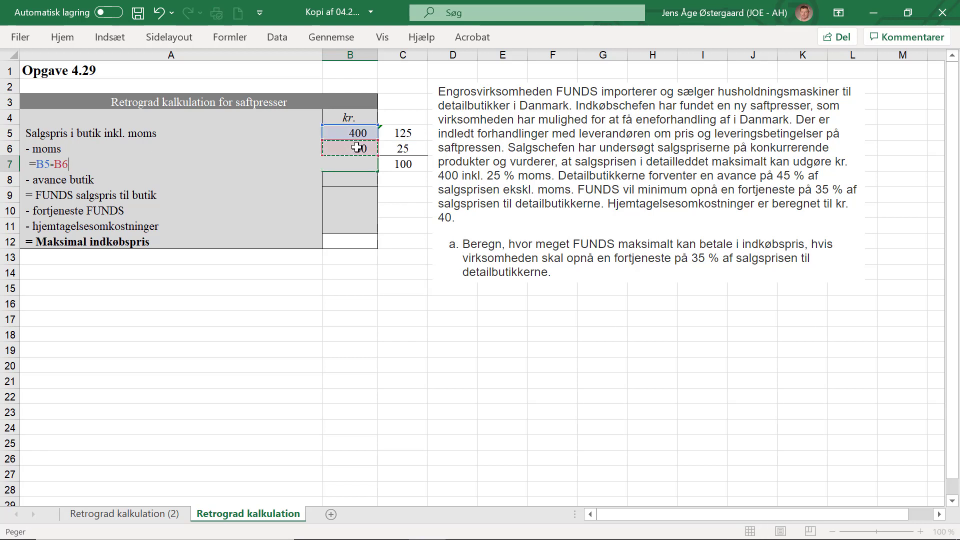
pyautogui.press('Return')
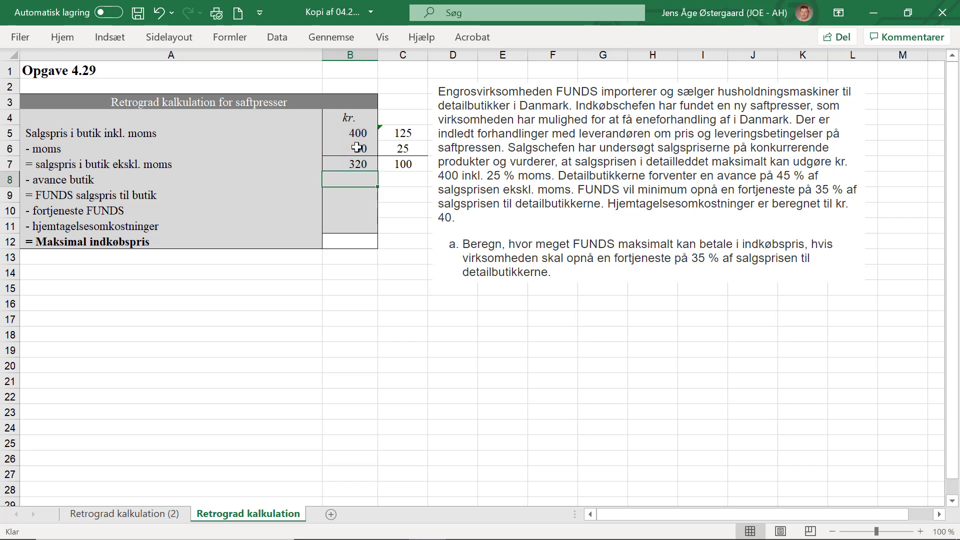
# - Calculate the shop's margin in B8 as 45% of the retail price excluding VAT with the formula =B7*45%
pyautogui.write('=')
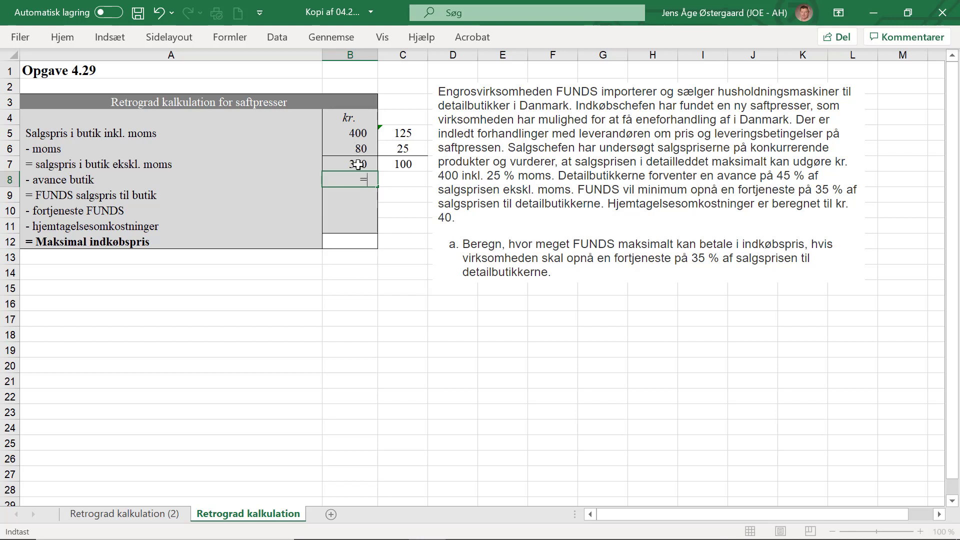
pyautogui.click(358, 164)
pyautogui.write('*45%')
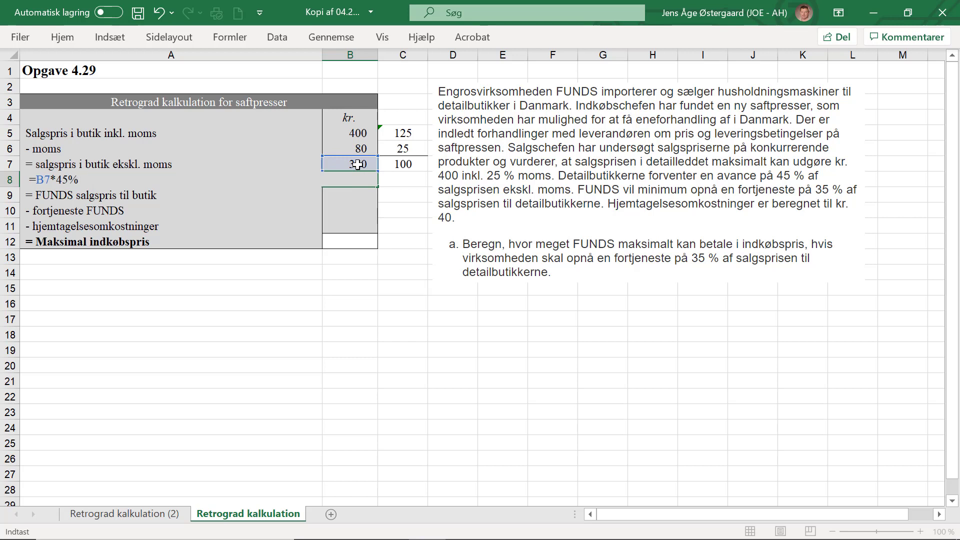
pyautogui.press('Return')
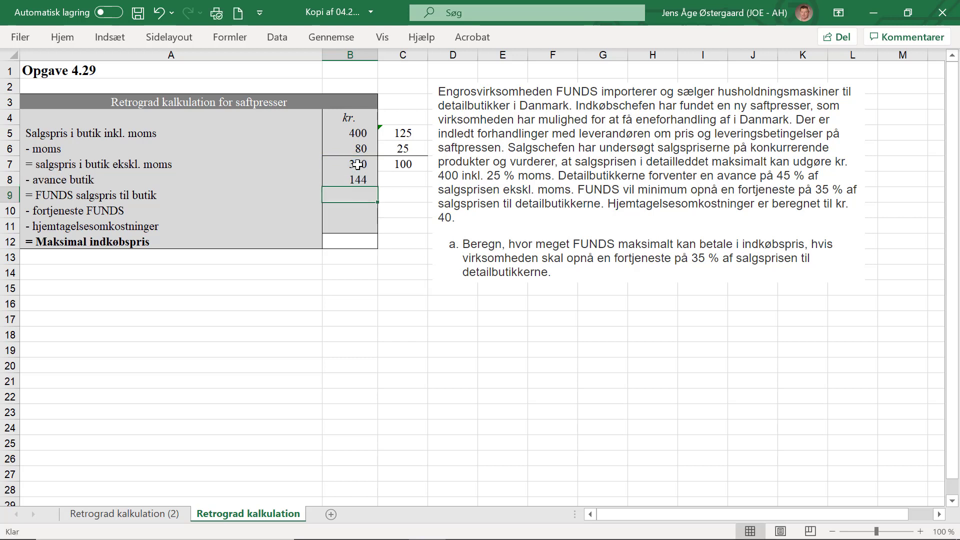
# - Calculate FUNDS' selling price to the shop in B9 with the formula =B7-B8
pyautogui.write('=')
pyautogui.click(358, 163)
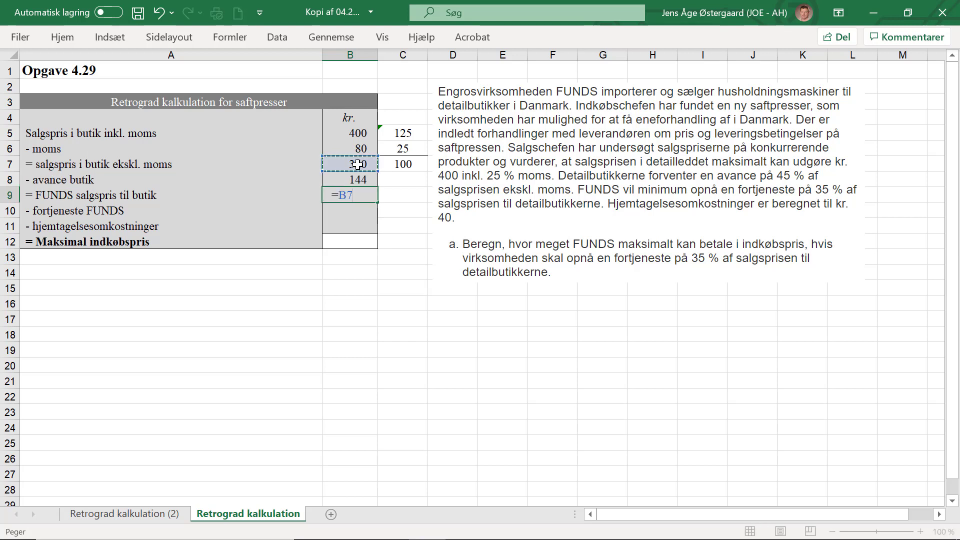
pyautogui.write('-')
pyautogui.click(357, 179)
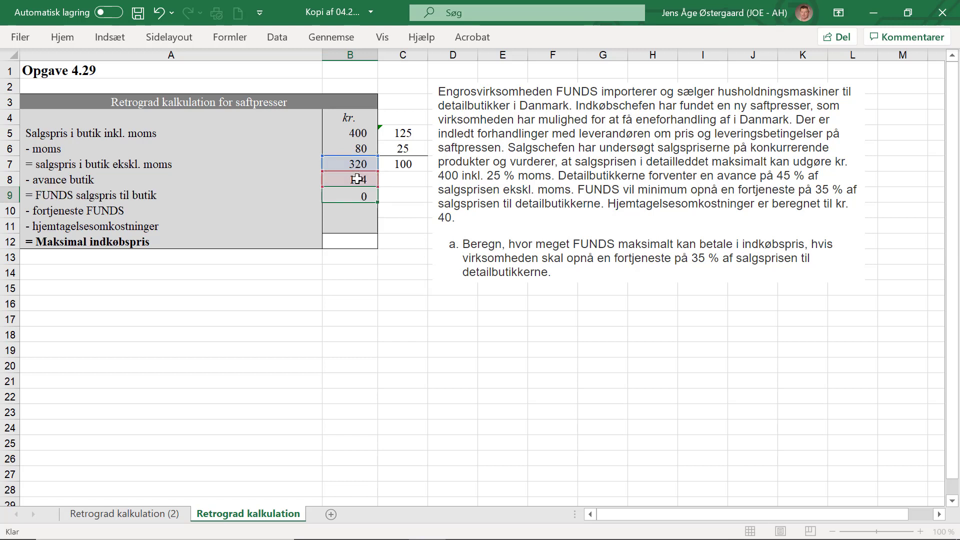
pyautogui.press('Return')
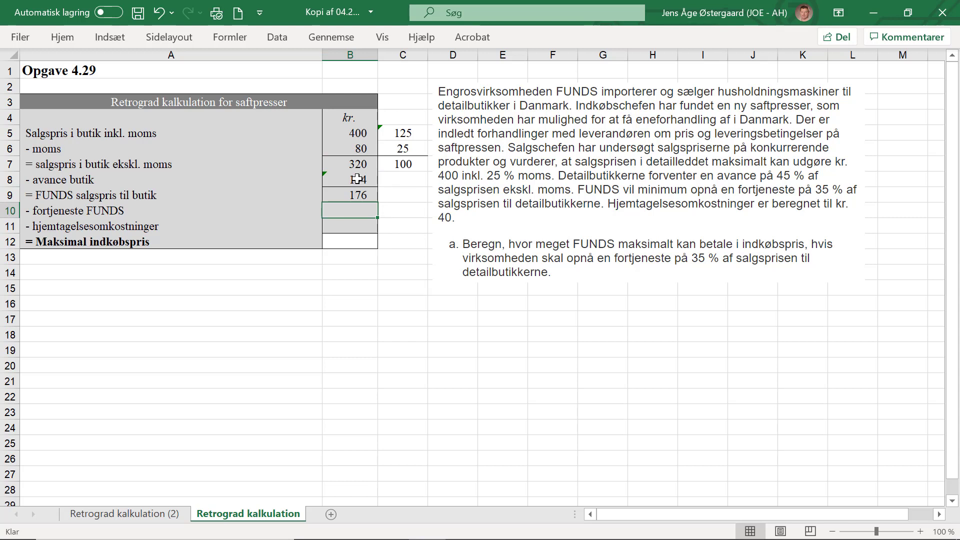
# - Calculate FUNDS' profit in B10 with the formula =B9*35% and enter 40 in B11 as the delivery costs (hjemtagelsesomkostninger)
pyautogui.write('=')
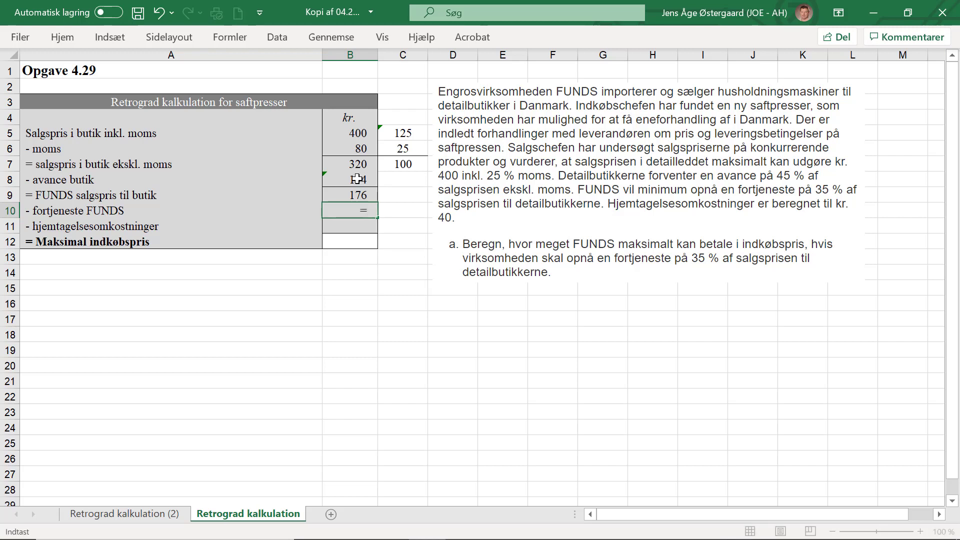
pyautogui.click(350, 192)
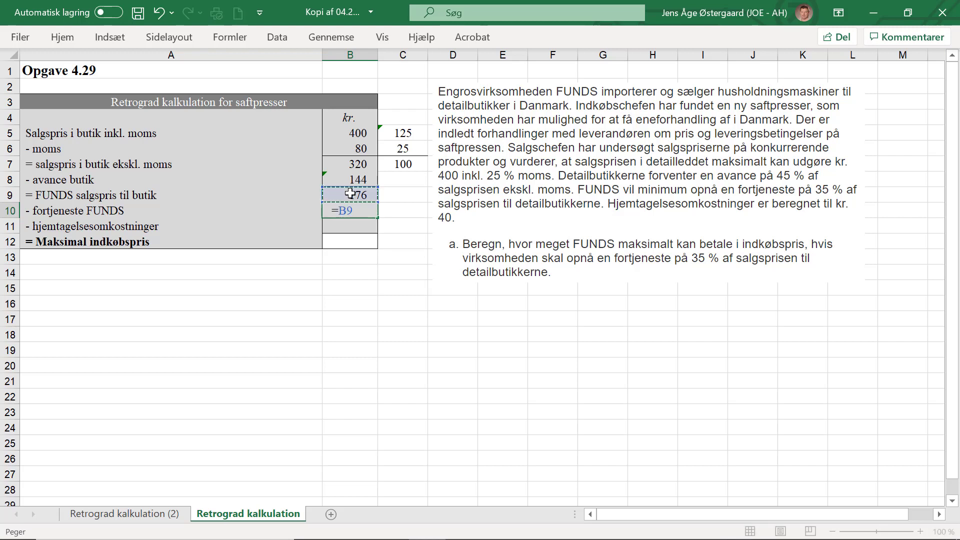
pyautogui.write('*35%')
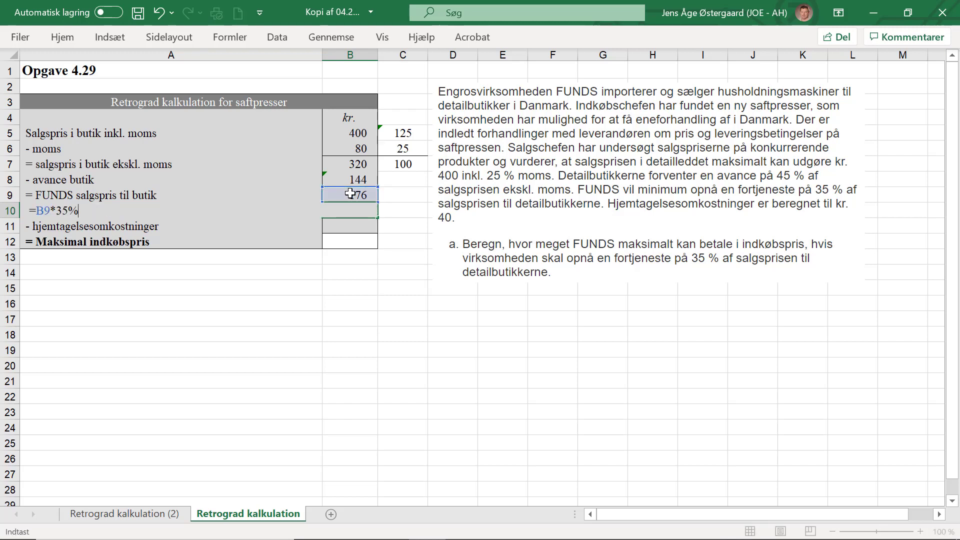
pyautogui.press('Return')
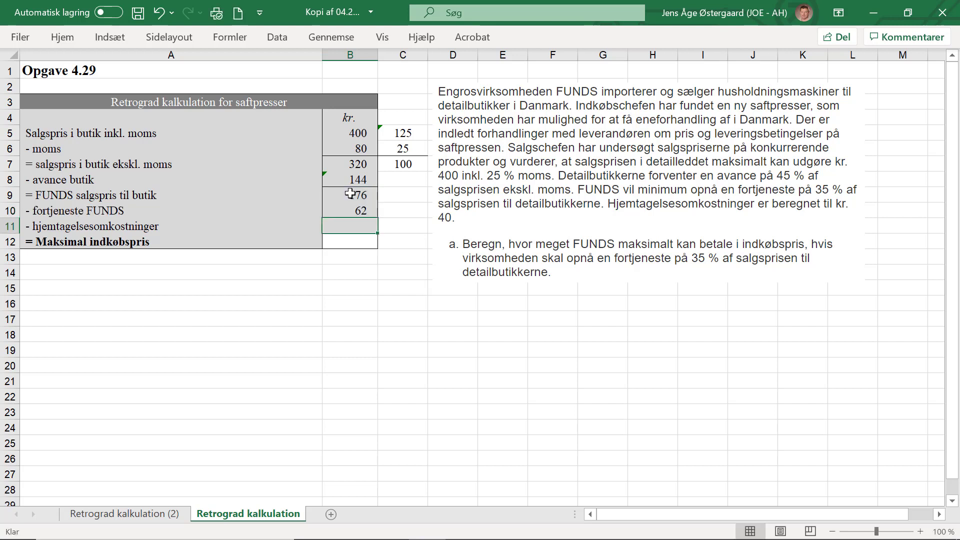
pyautogui.write('40')
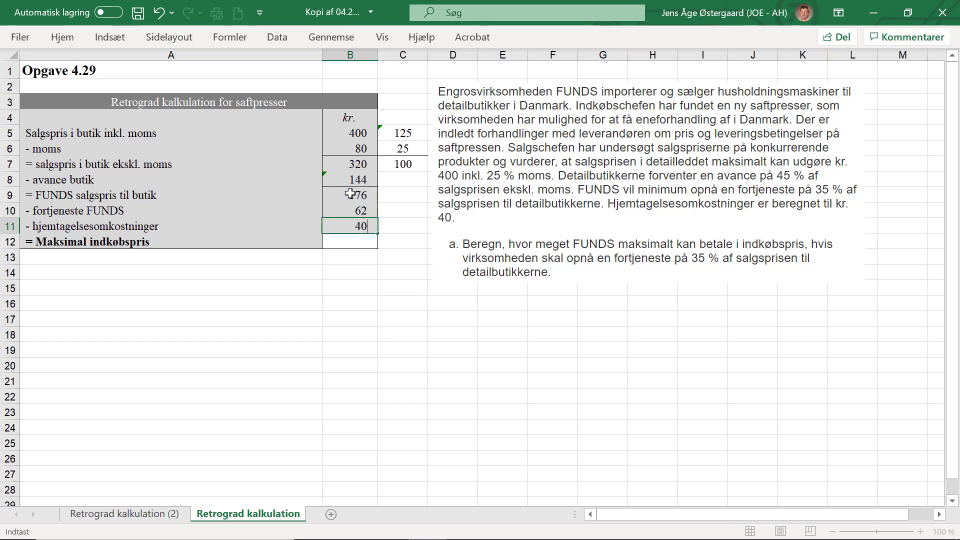
pyautogui.press('Return')
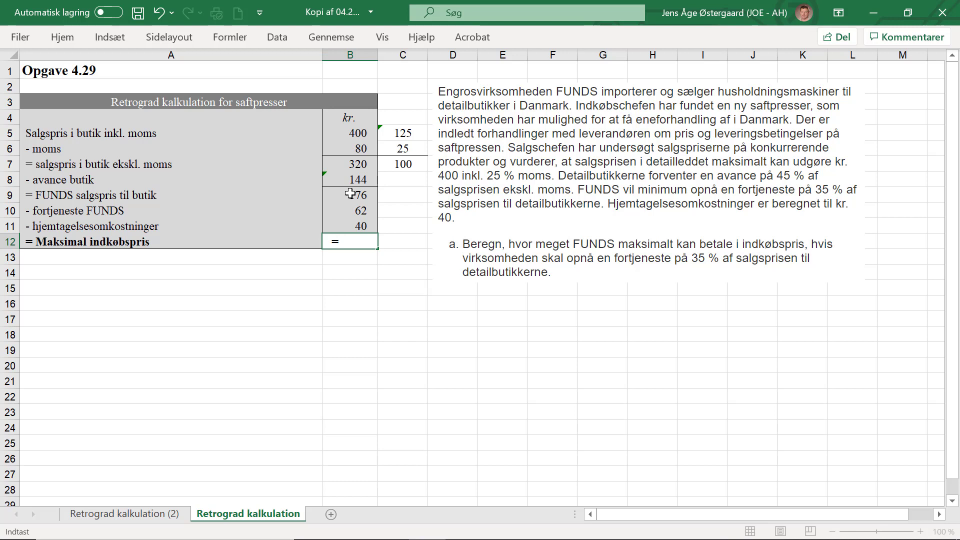
# - Calculate the maximum purchase price in B12 with the formula =B9-B10-B11
pyautogui.click(350, 194)
pyautogui.write('-')
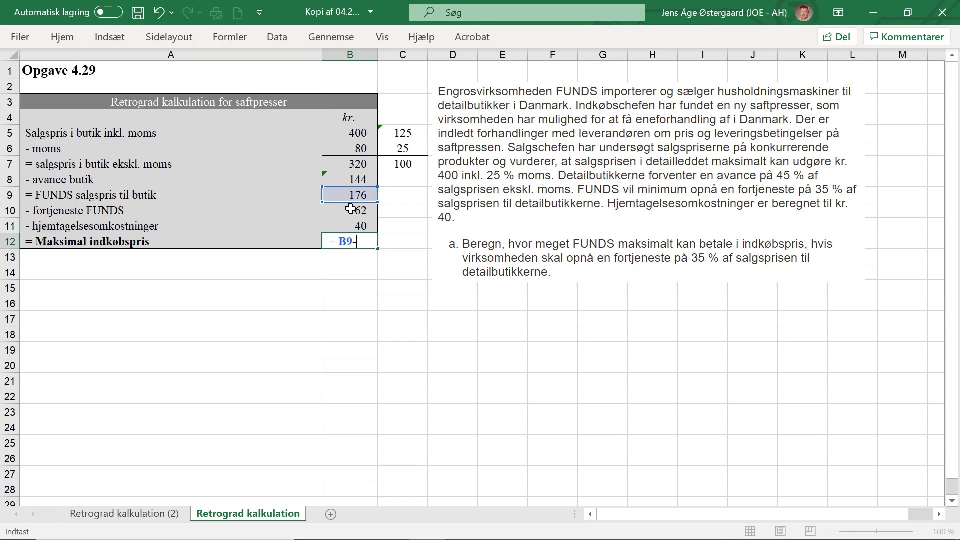
pyautogui.click(350, 212)
pyautogui.write('-')
pyautogui.click(349, 225)
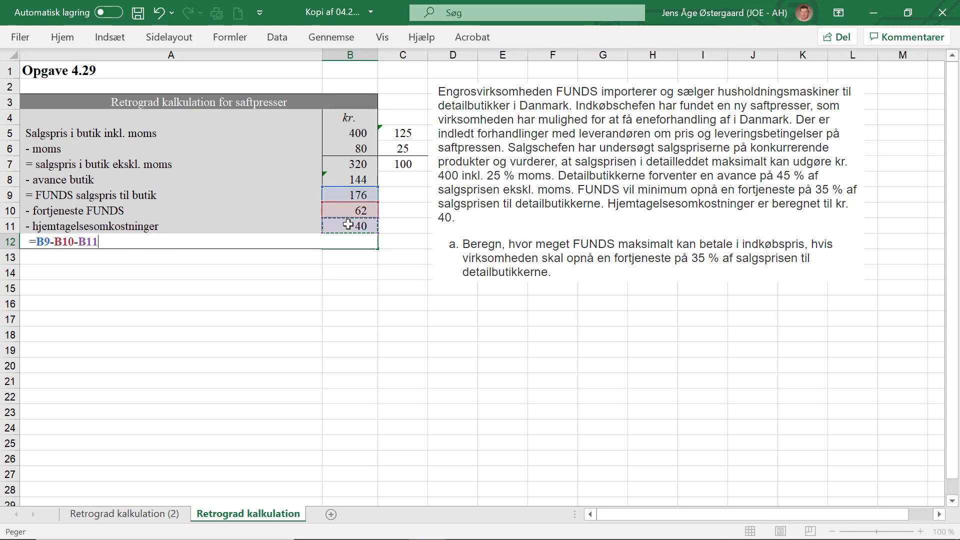
pyautogui.press('Return')
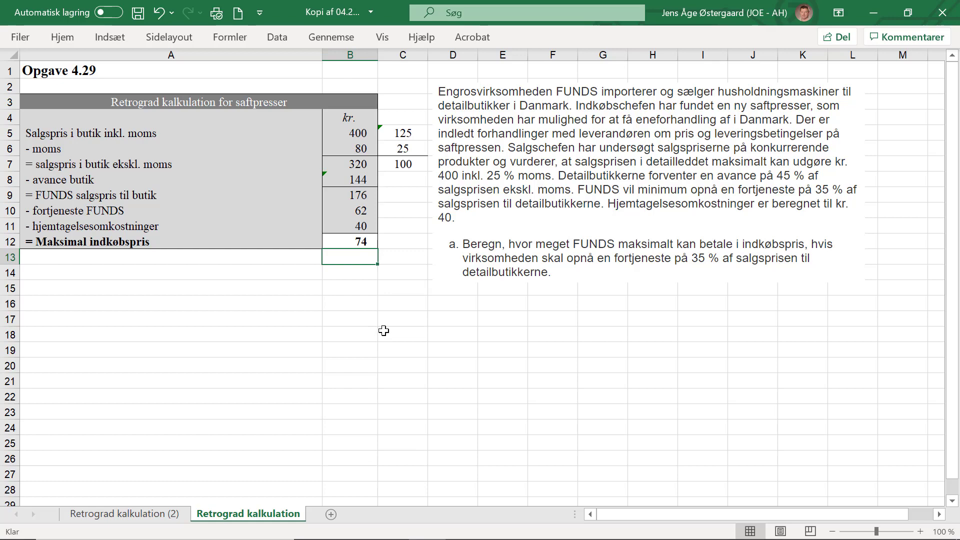